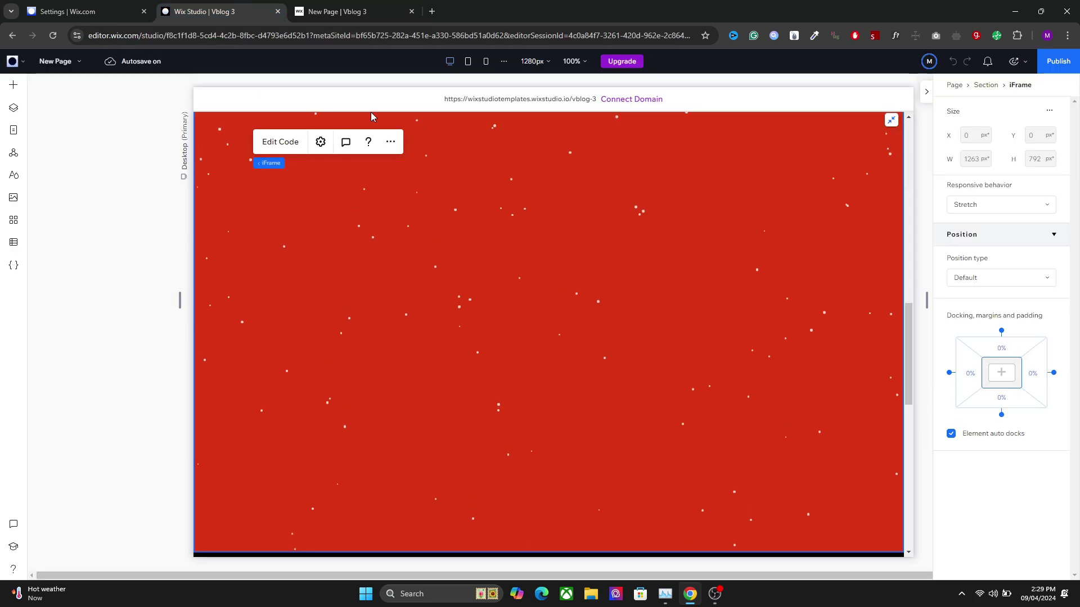
Select the existing snow animation embed and review the snowfall on the live site.
click(408, 215)
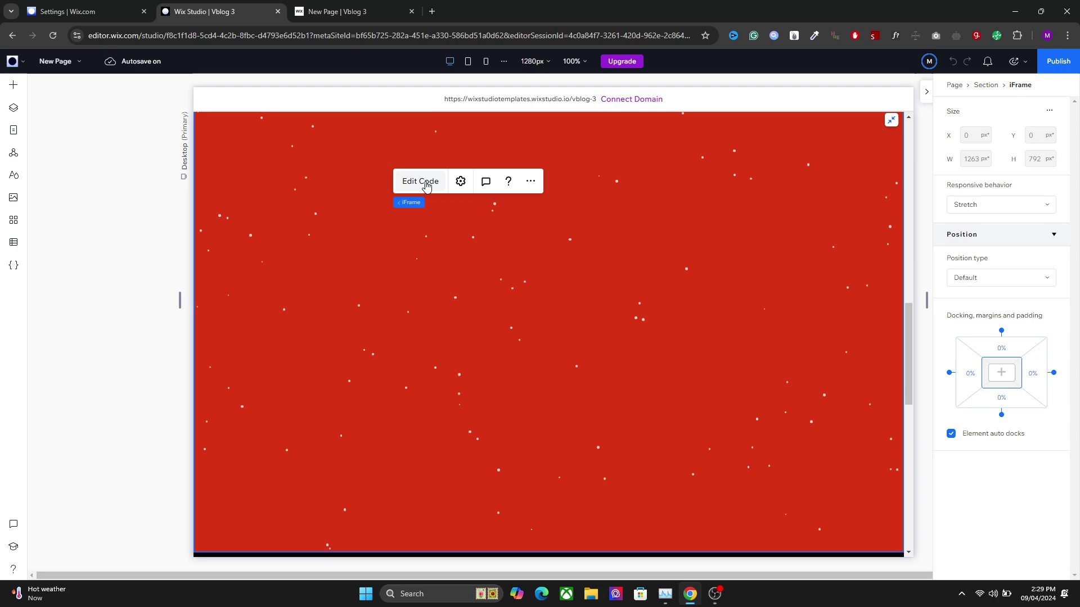
key(ctrl+Tab)
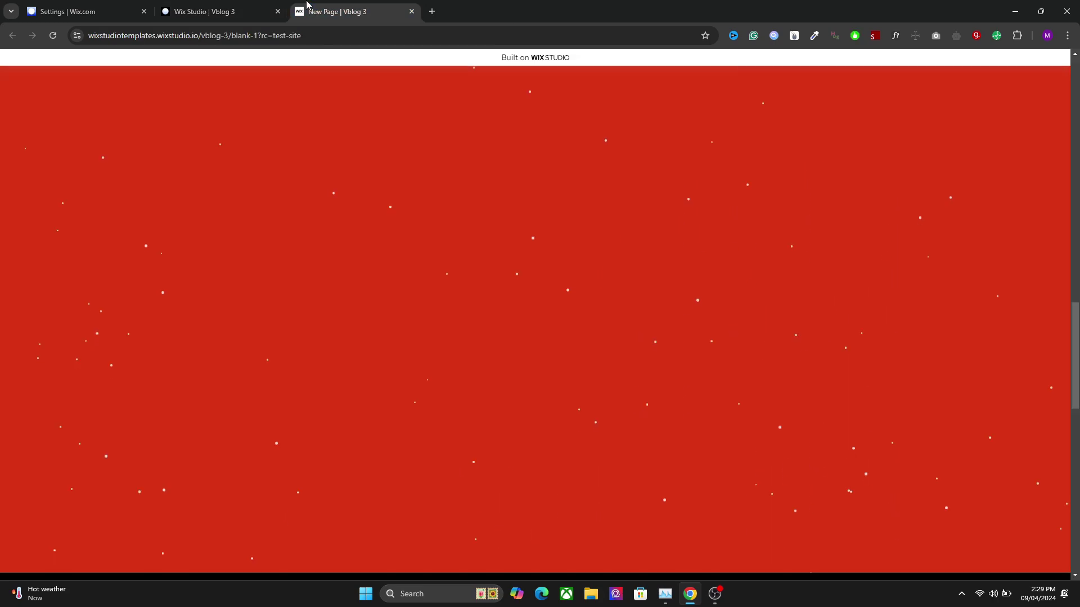
scroll(540, 324, up, 10)
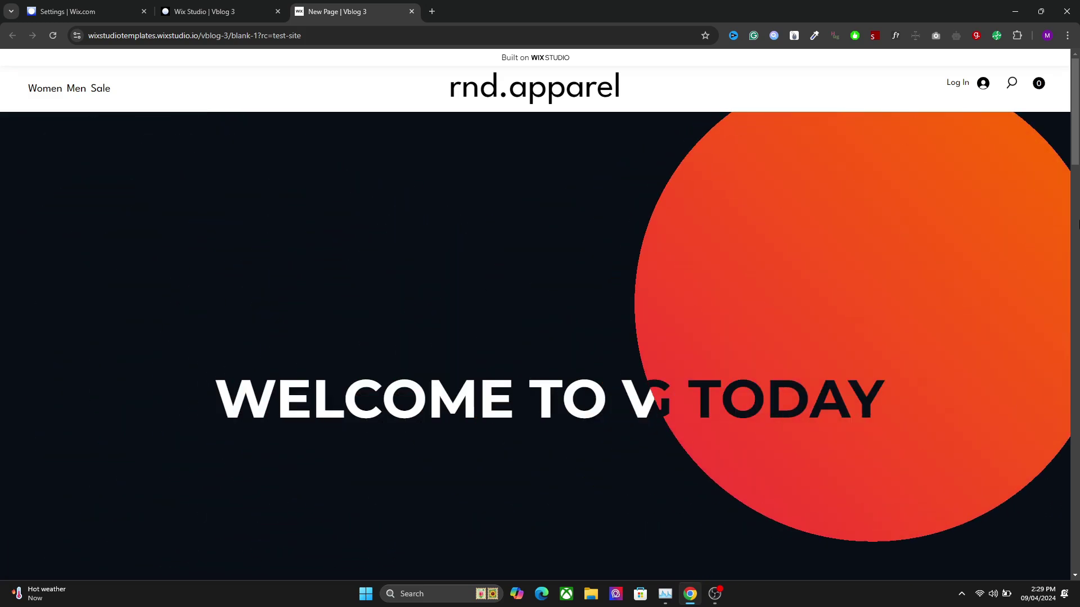
scroll(1055, 267, down, 10)
scroll(1053, 264, down, 1)
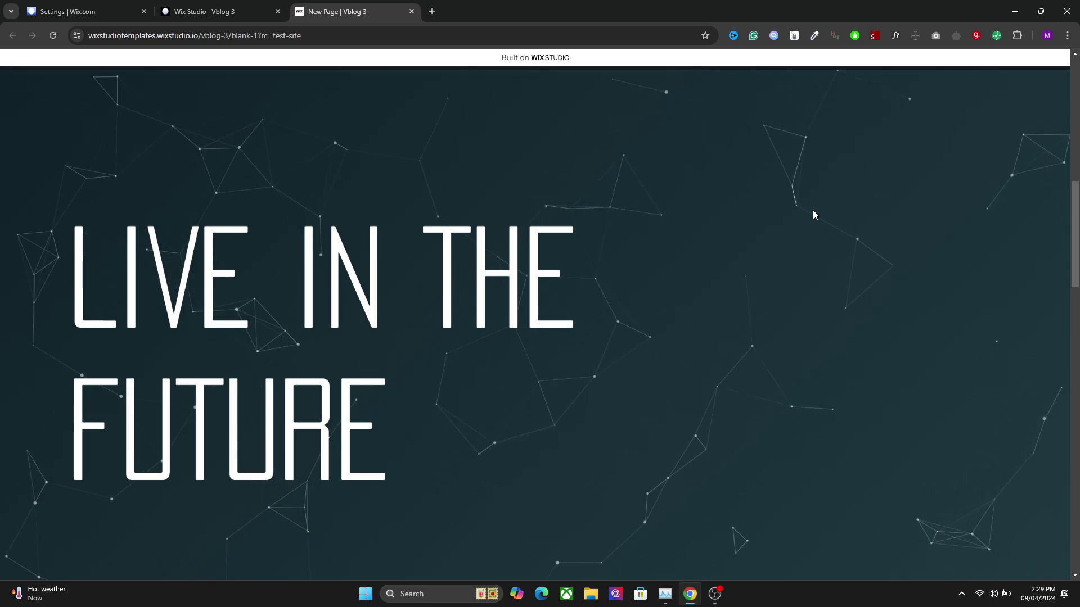
scroll(887, 399, up, 11)
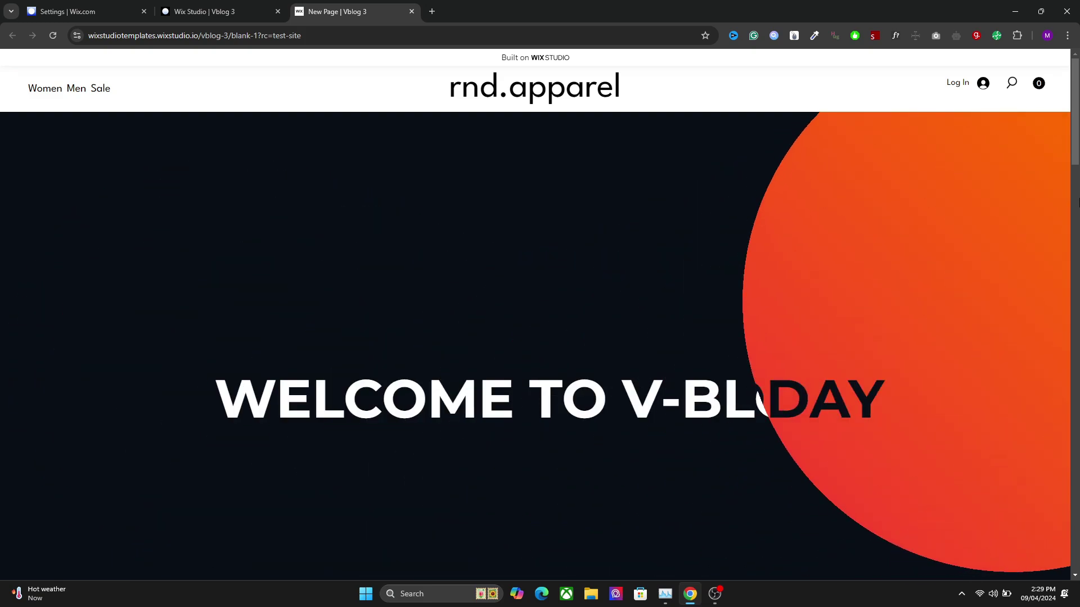
drag(1076, 101, 1076, 197)
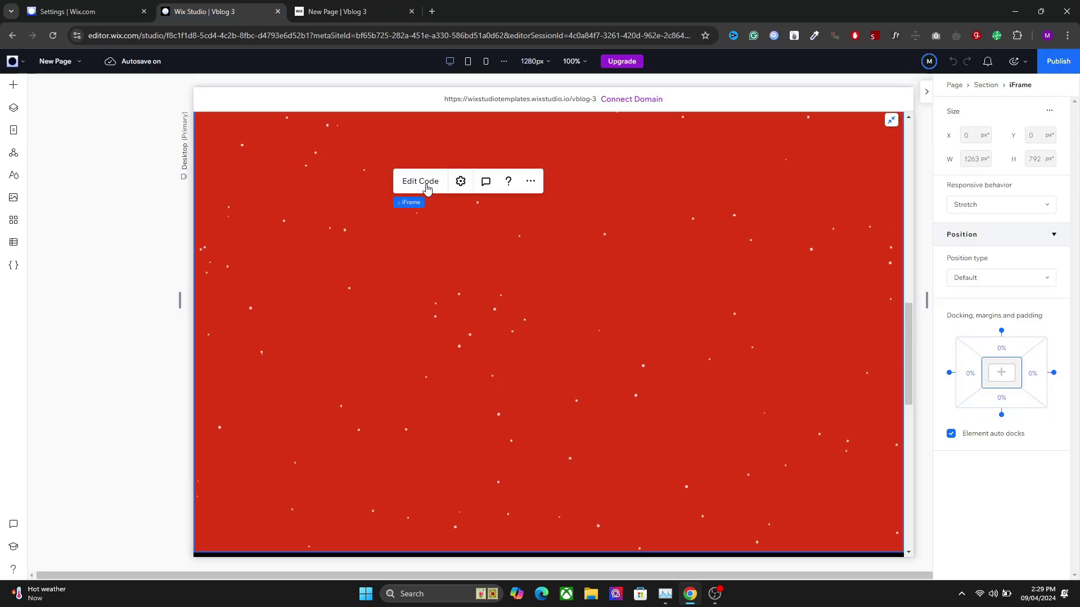
Select all of the snow embed's snowflake code in its code settings.
click(461, 181)
click(160, 322)
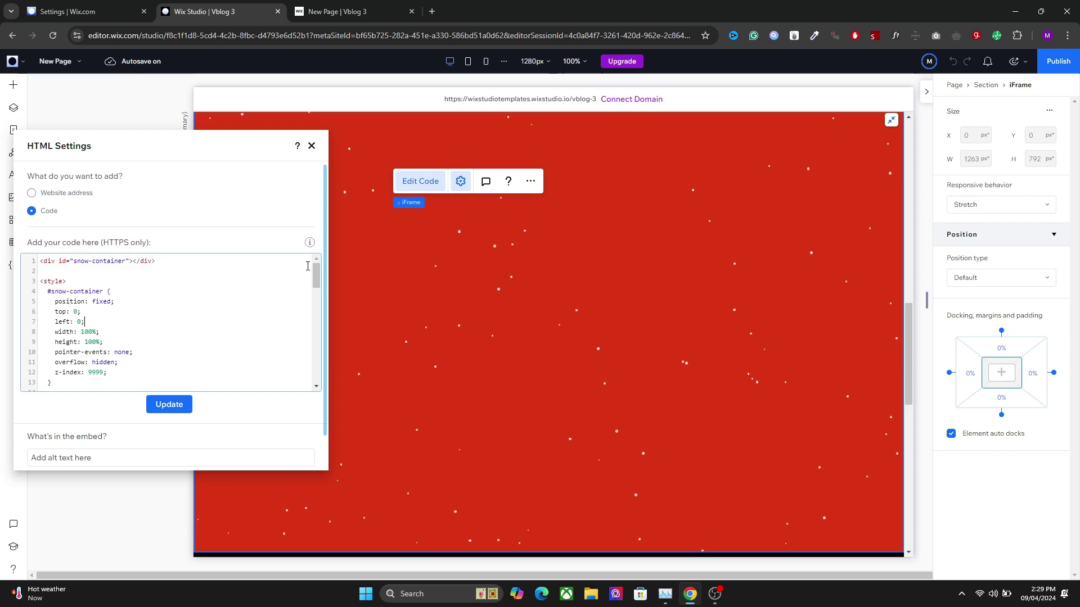
drag(315, 279, 316, 294)
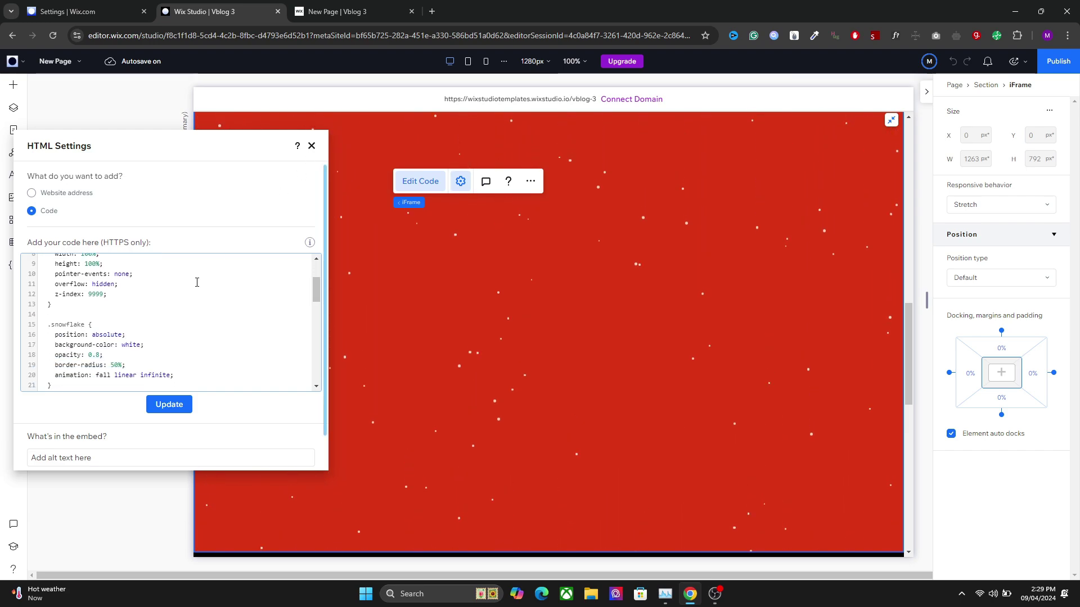
key(ctrl+a)
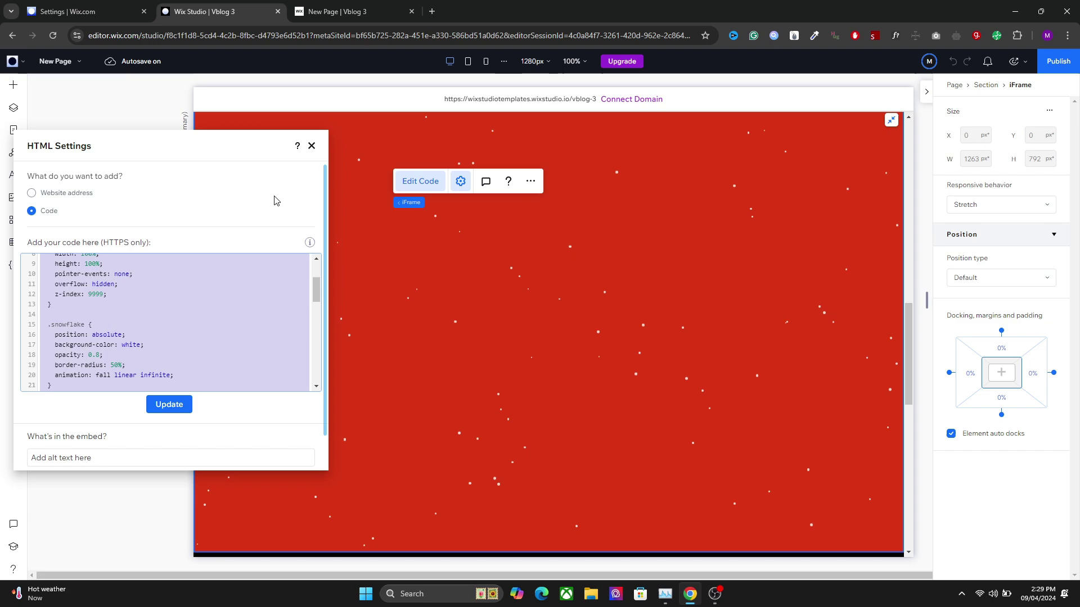
click(311, 146)
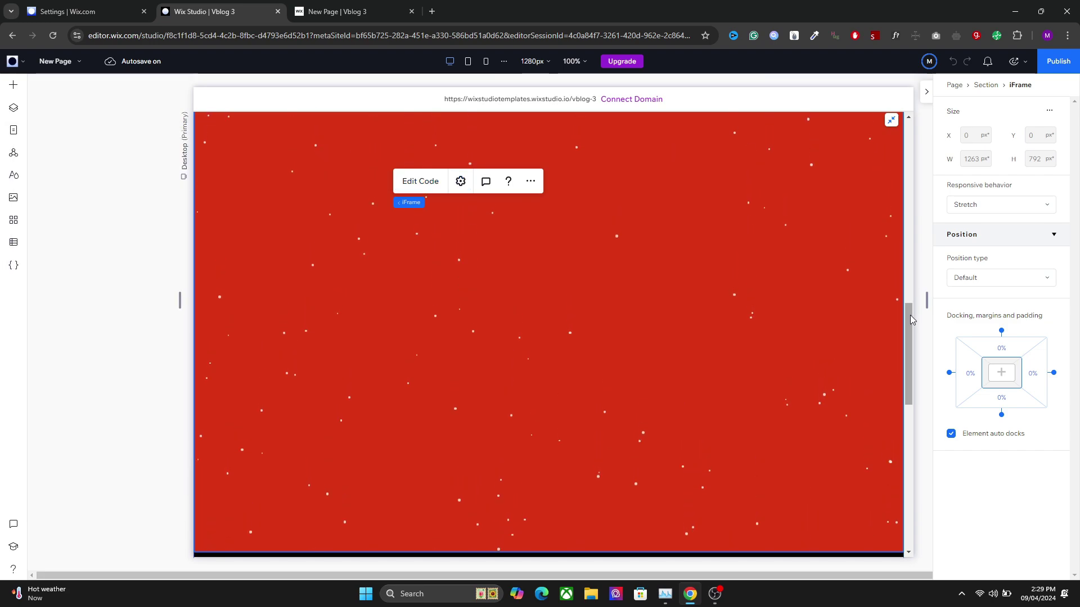
drag(909, 338, 908, 367)
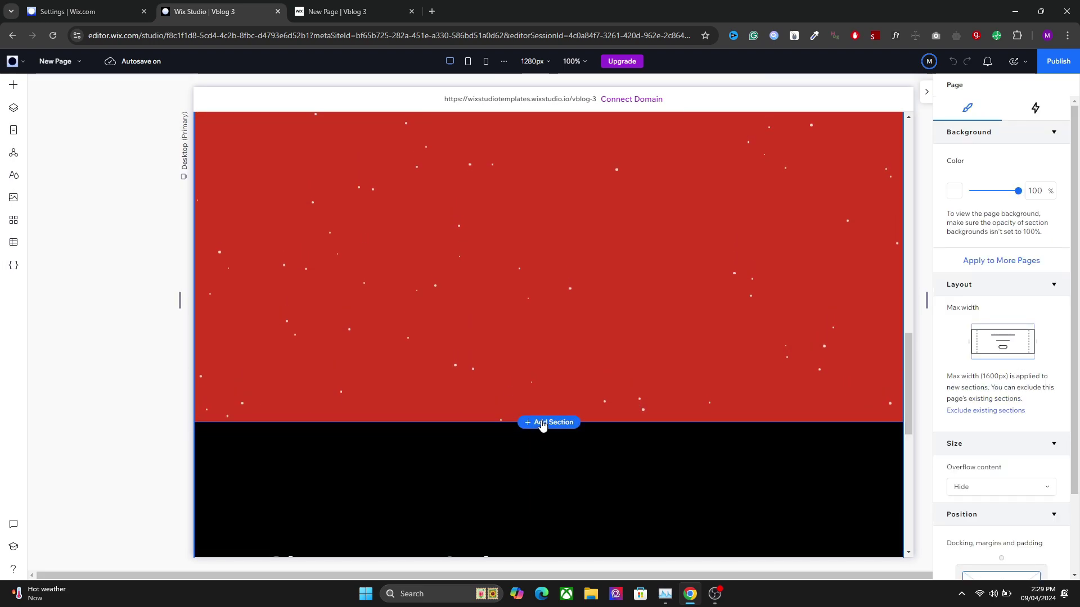
Add a 698 px-tall section below the red one with a full-width Embed Code element.
click(542, 423)
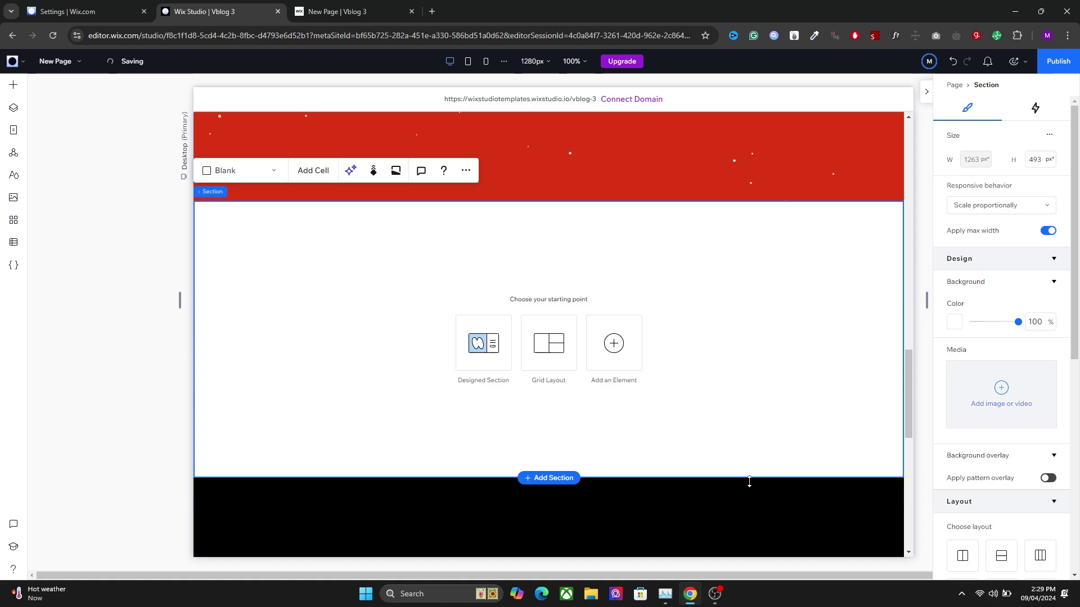
drag(749, 482, 743, 597)
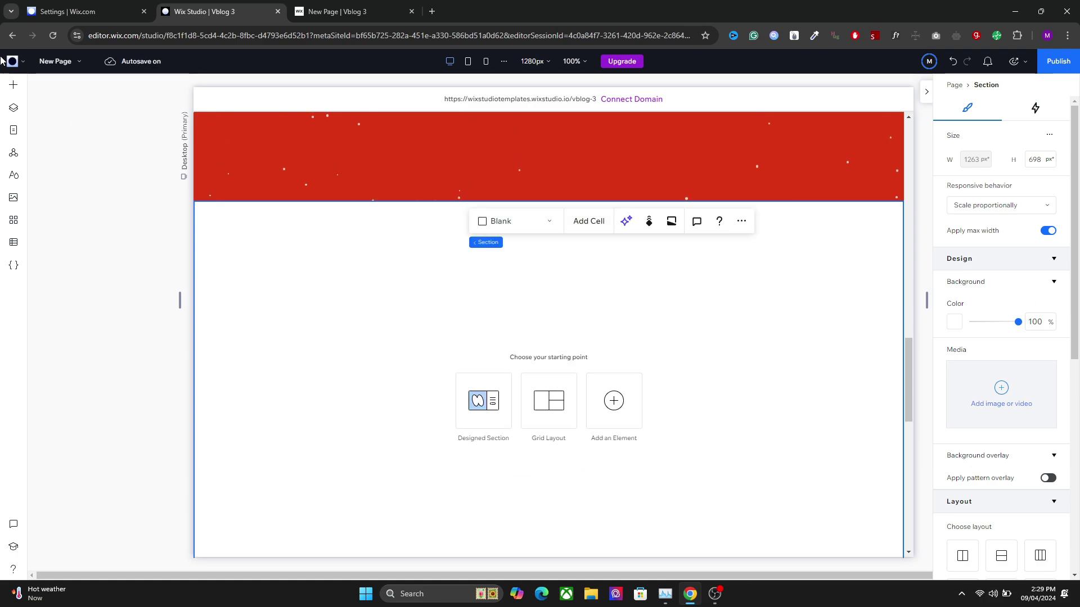
click(12, 84)
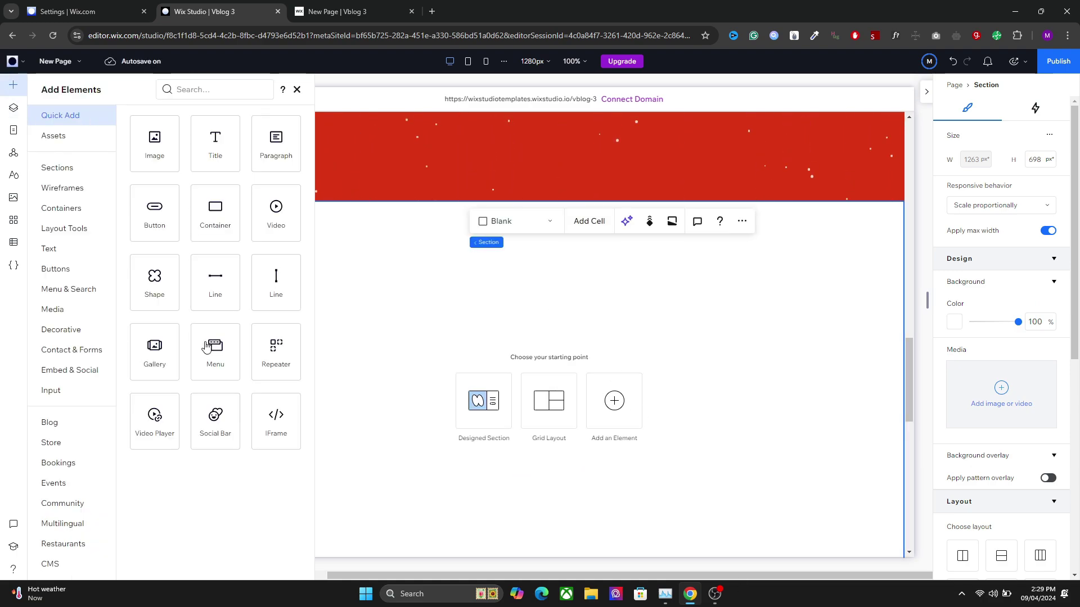
click(70, 373)
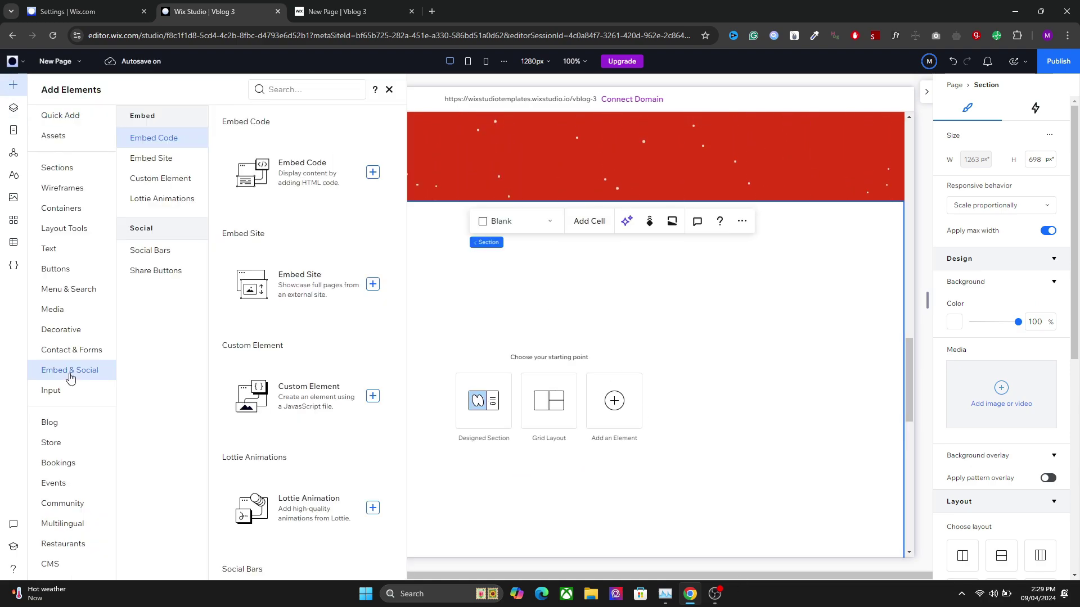
click(346, 175)
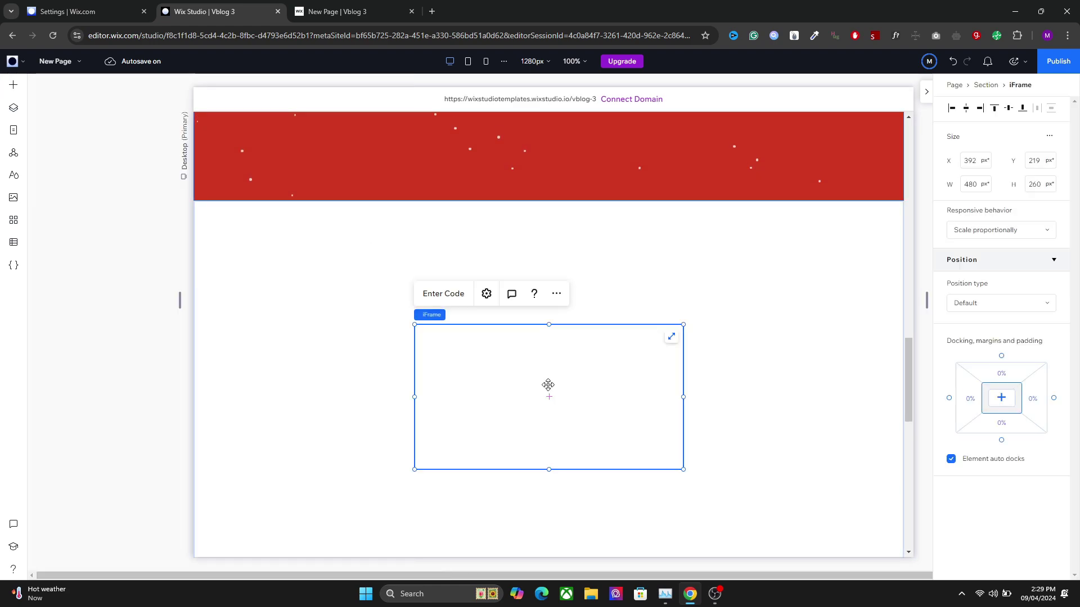
click(670, 337)
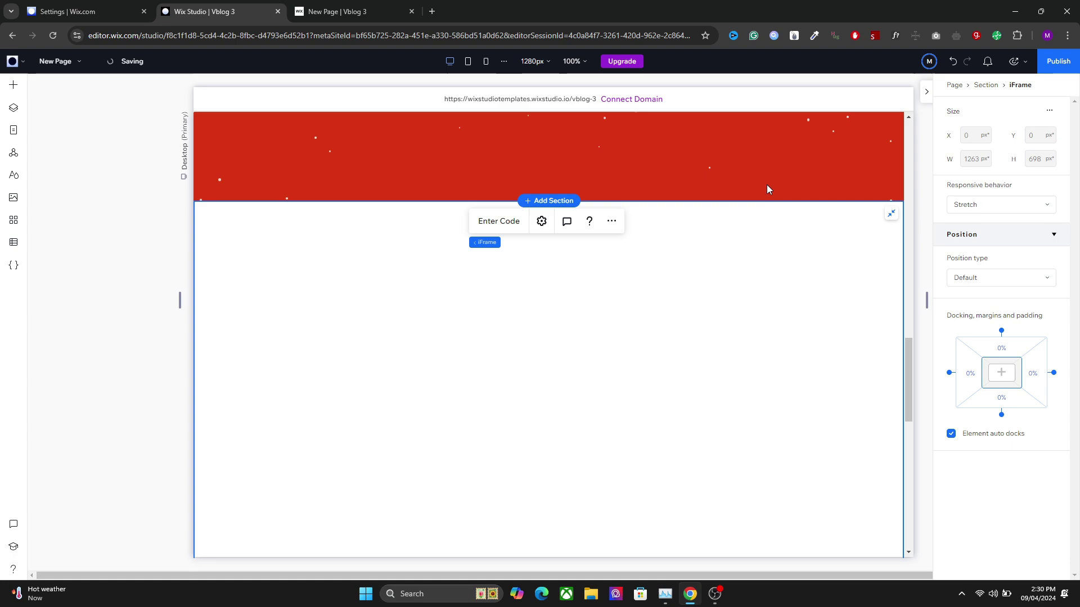
Apply max width to the new section and confirm the site max width stays 1600 px.
click(727, 241)
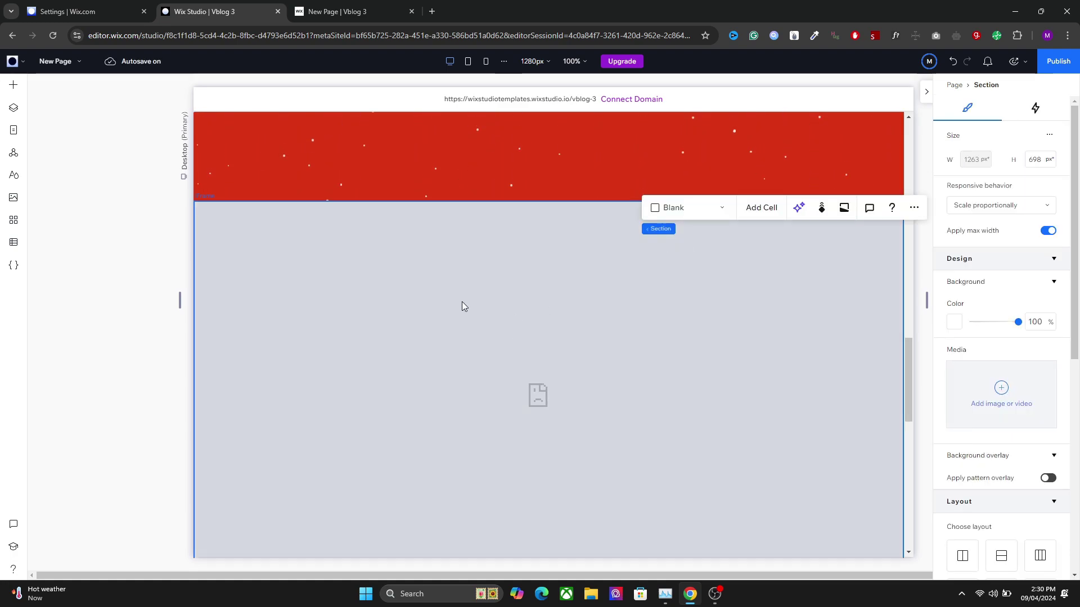
click(1044, 229)
click(13, 174)
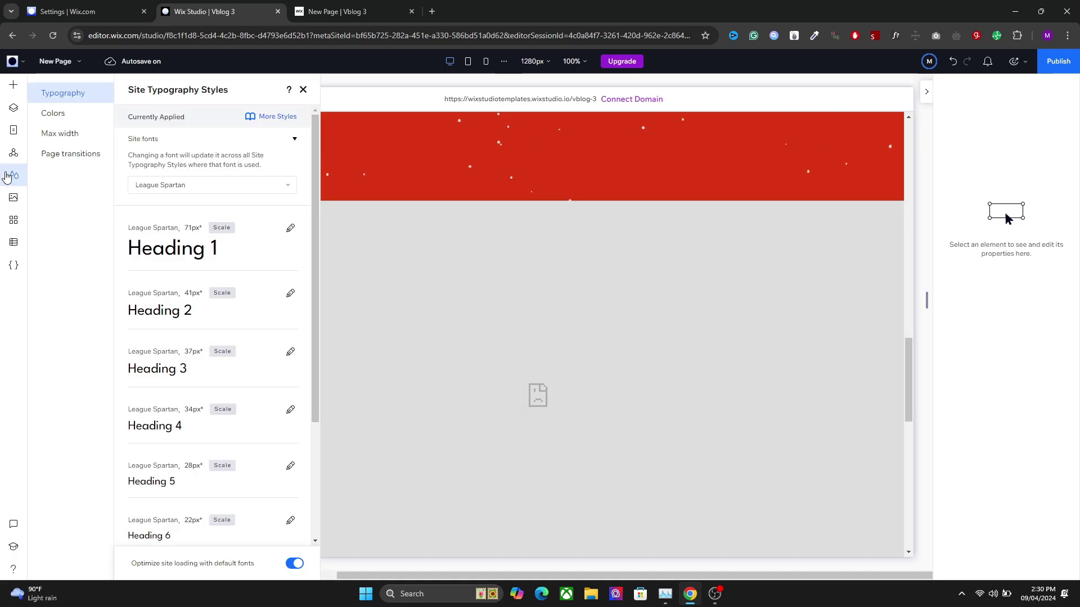
click(67, 134)
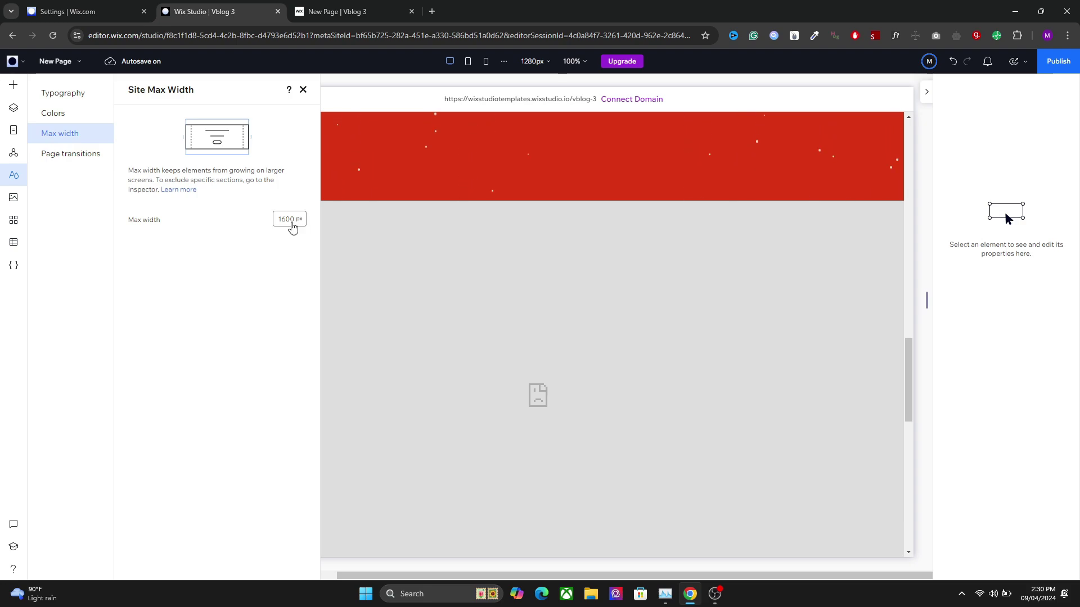
click(631, 328)
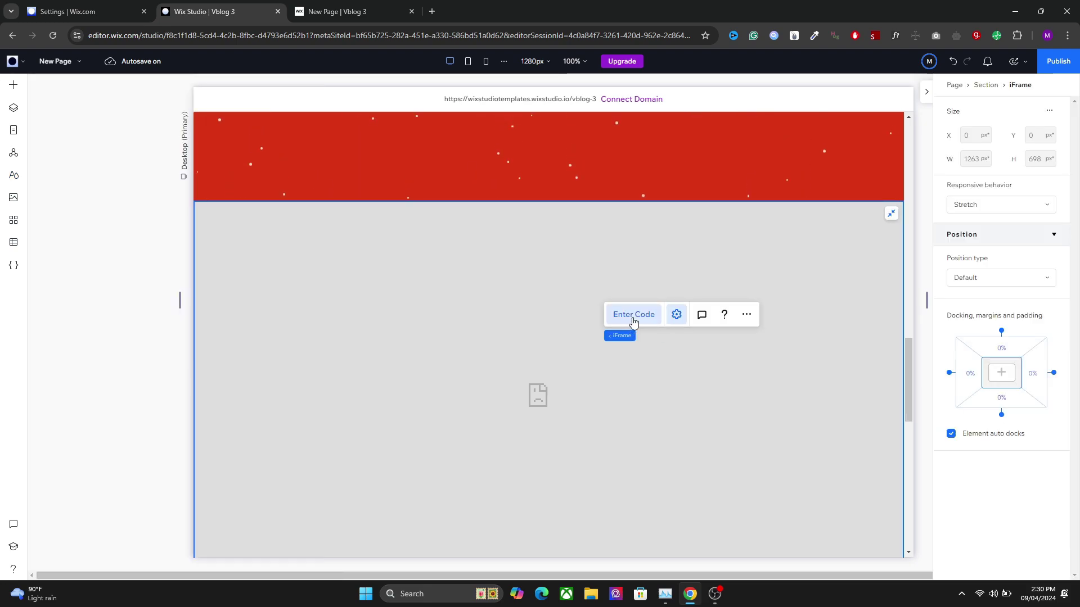
Paste the copied snowflake code into the new embed and apply it.
click(633, 315)
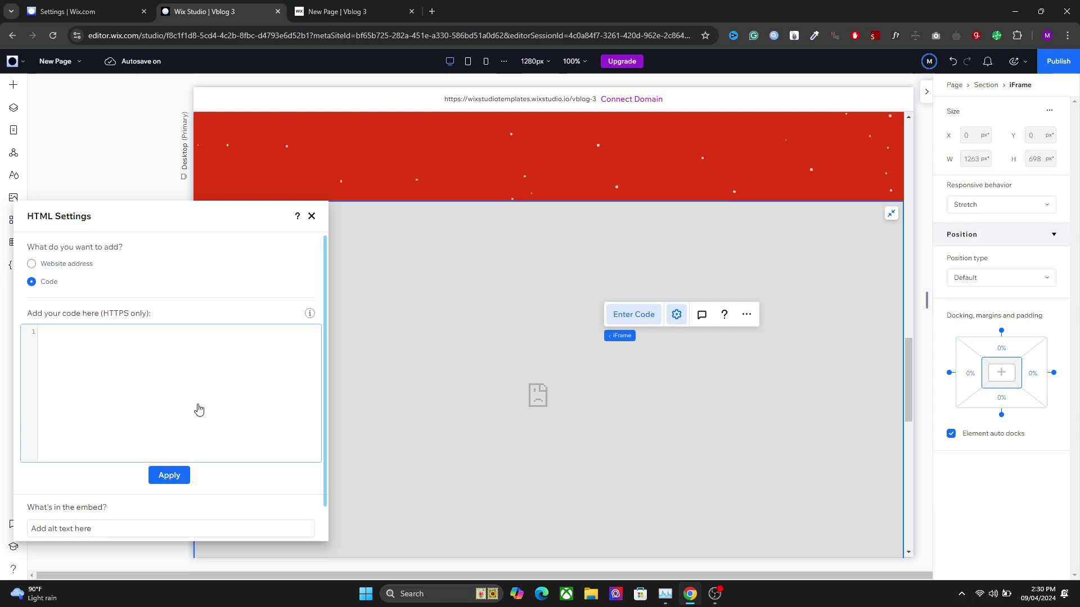
key(ctrl+v)
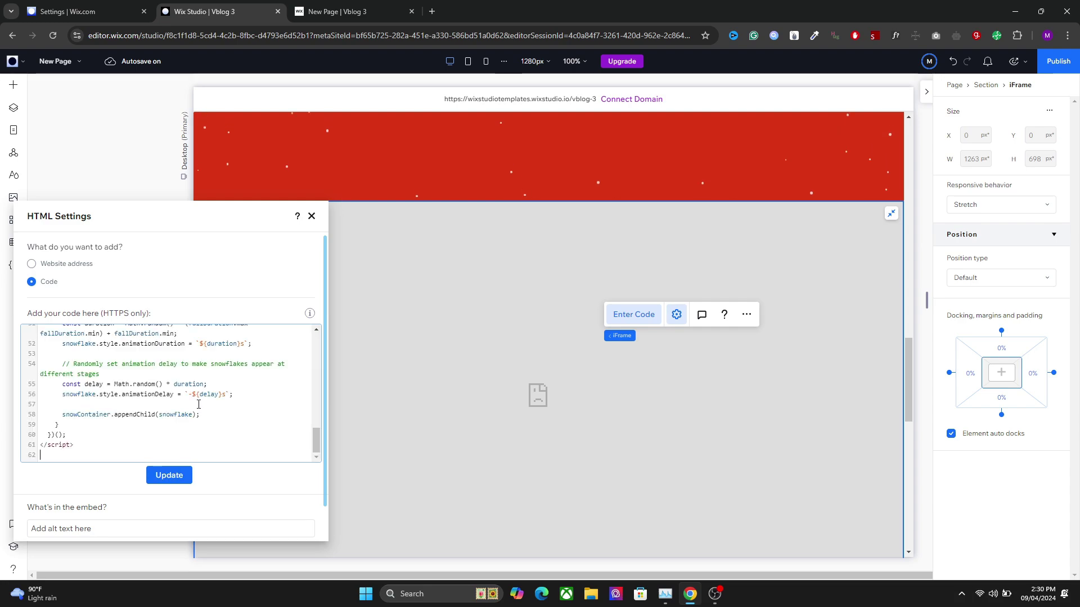
click(188, 476)
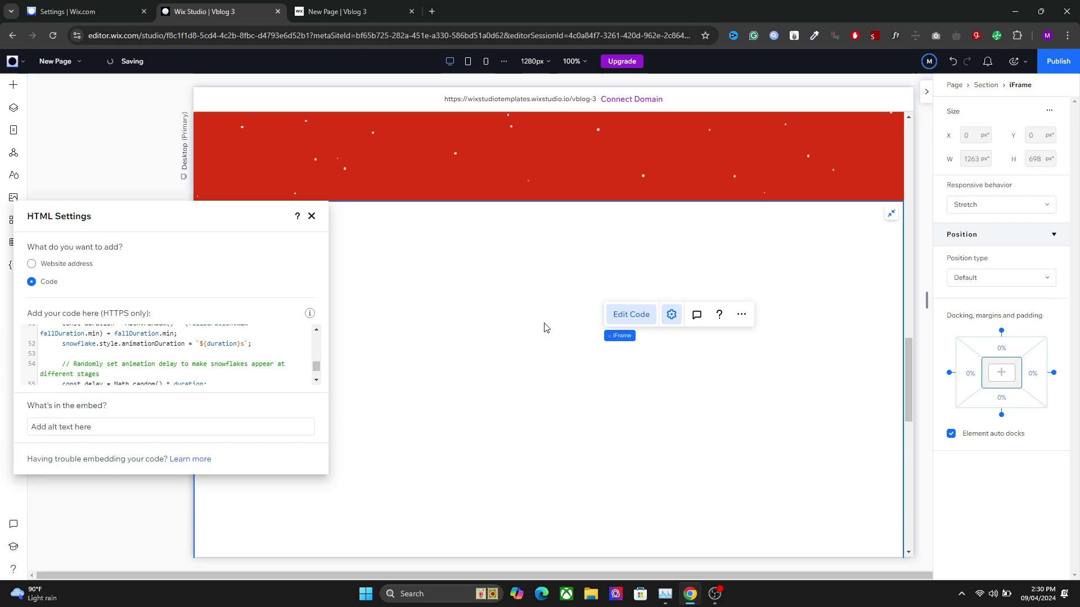
click(312, 216)
Change the new section's background from yellow to the blue theme colour.
click(405, 168)
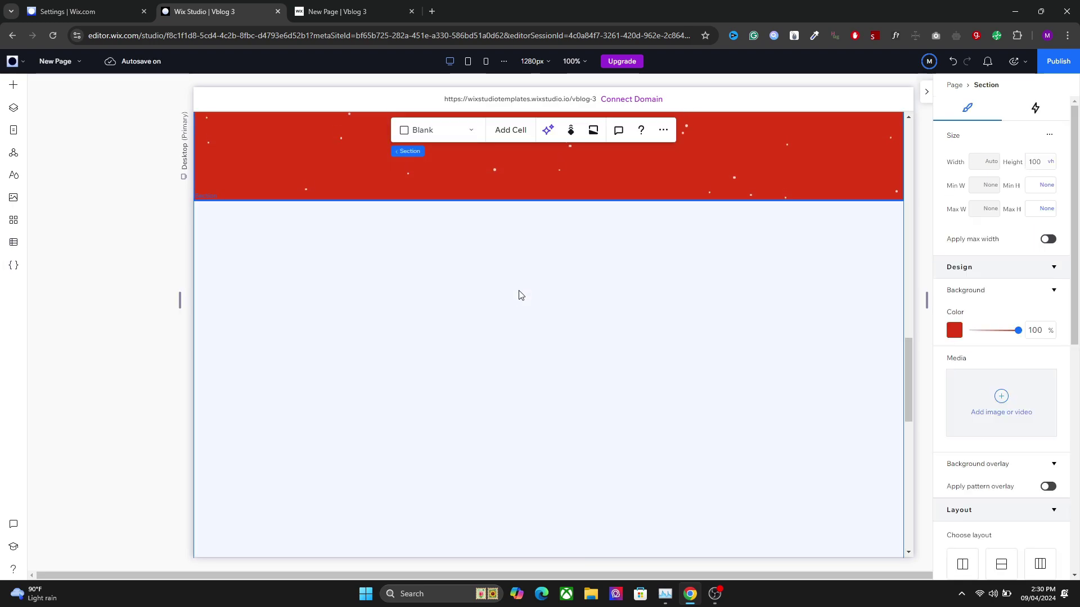
click(518, 294)
click(952, 322)
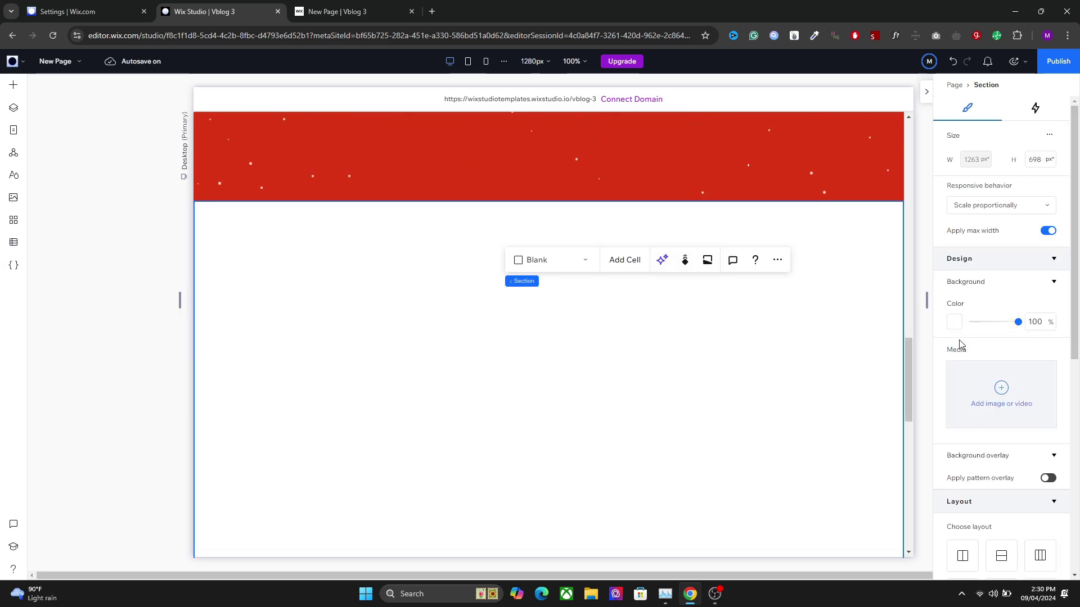
click(1014, 434)
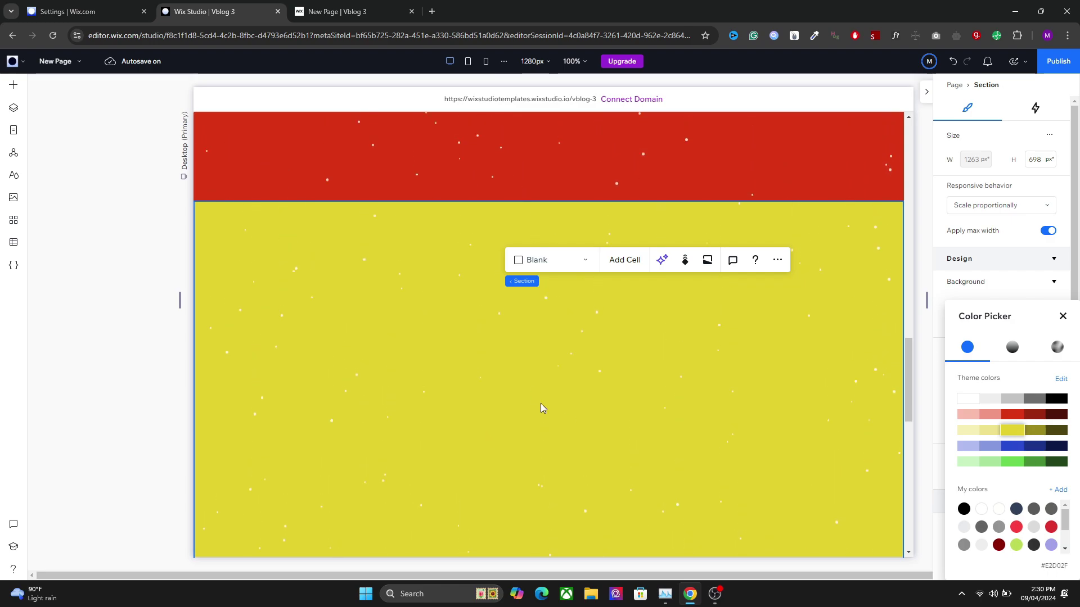
click(1022, 453)
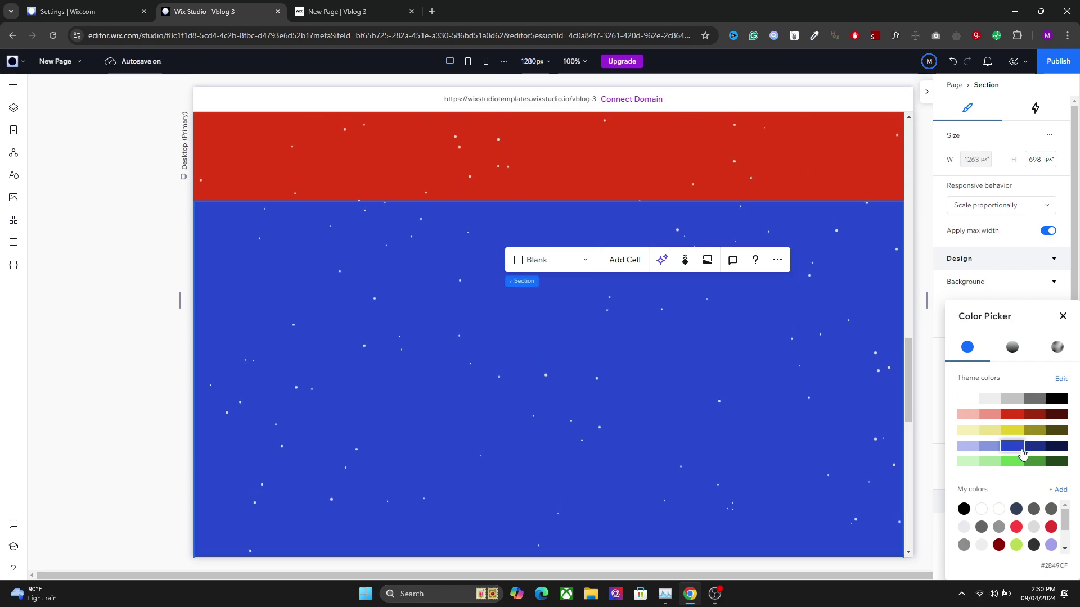
Turn the section blue and change the snowflake colour in the embed code from white to red.
click(547, 334)
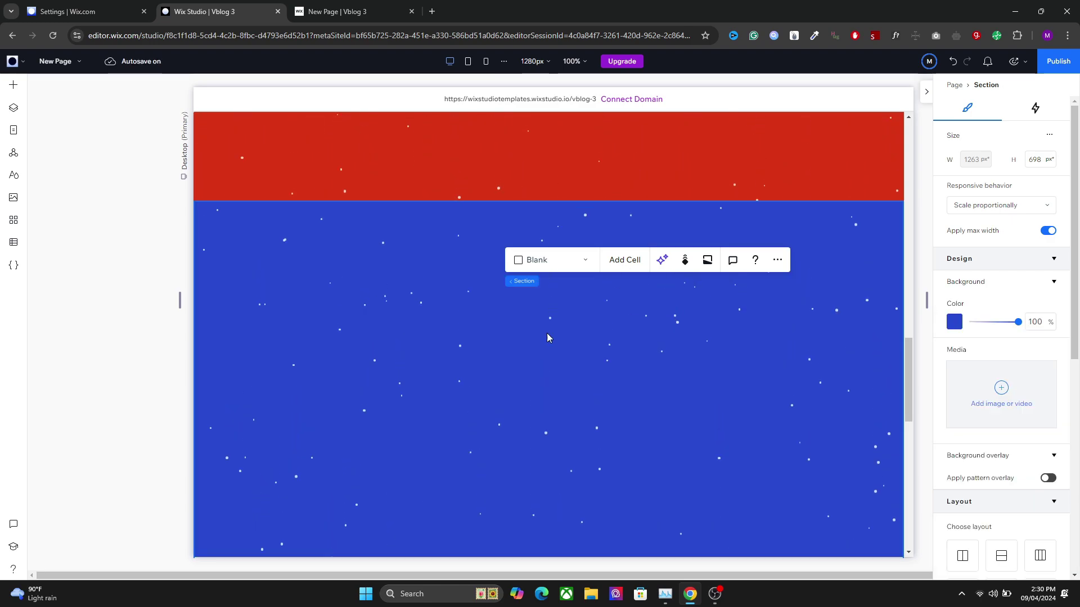
click(465, 330)
click(520, 299)
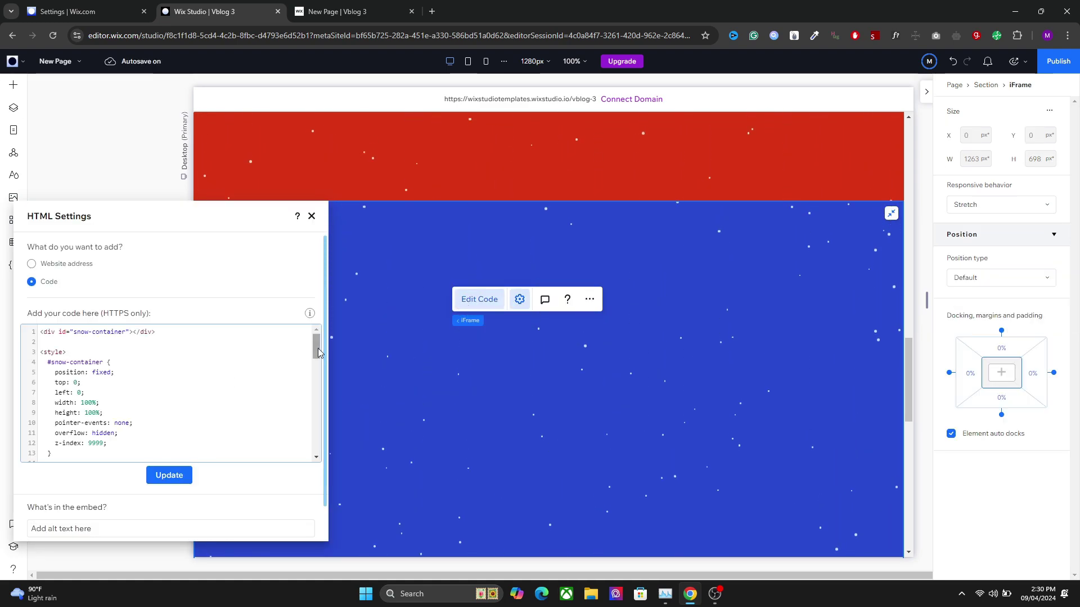
drag(319, 349, 318, 364)
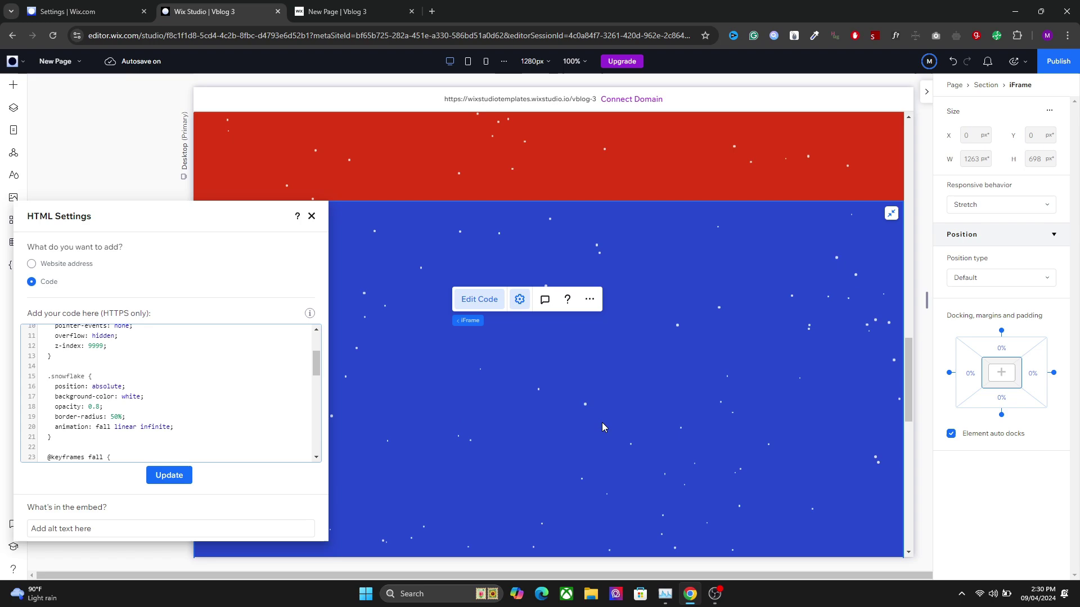
drag(315, 368, 315, 378)
drag(122, 366, 143, 361)
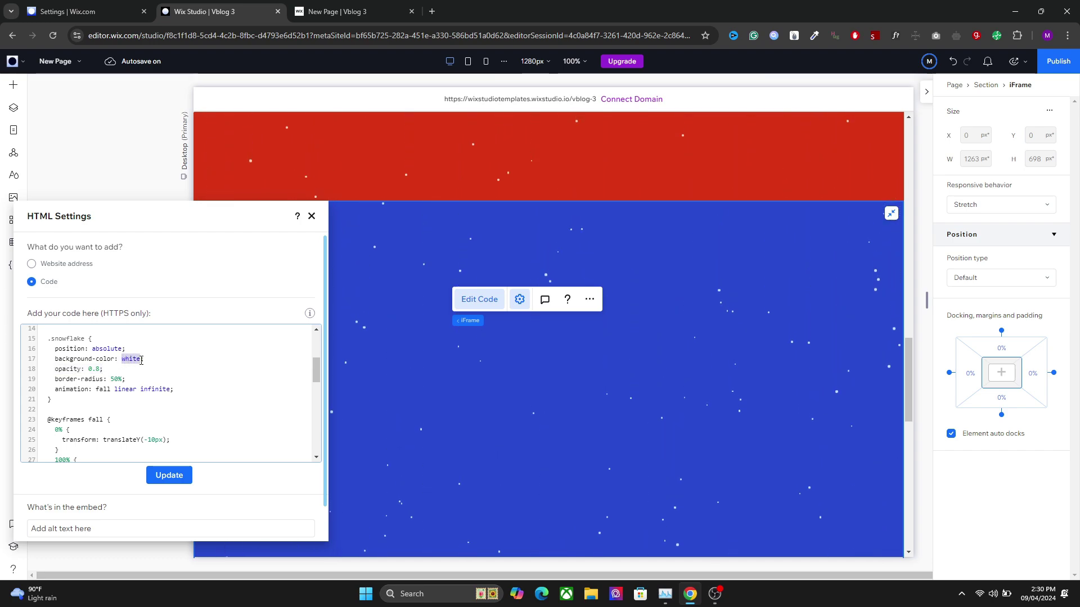
text(red)
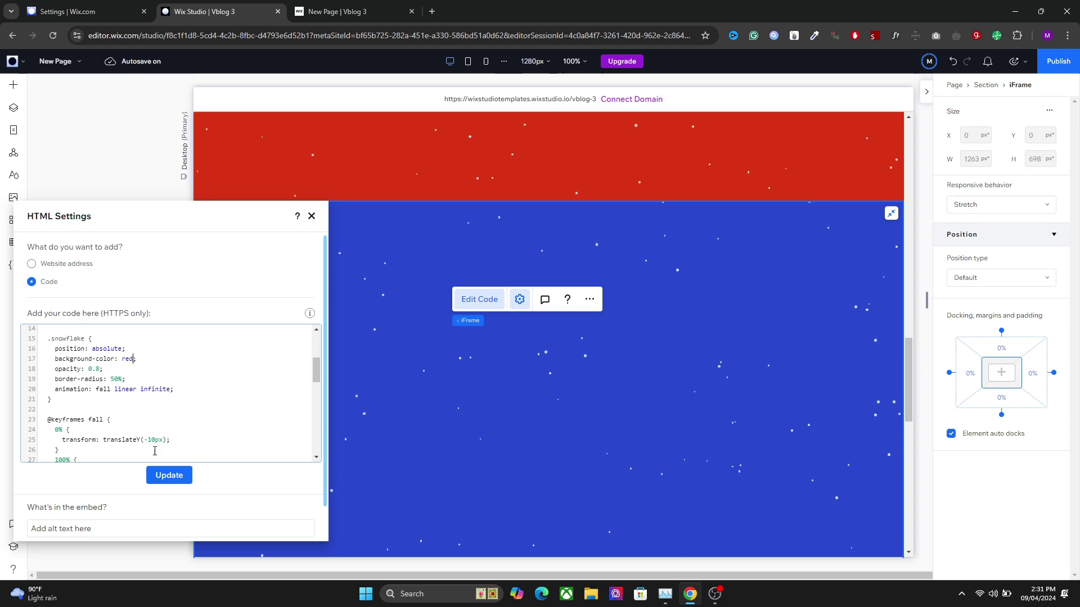
click(169, 475)
click(154, 373)
Change the snowflake colour back to white and apply it.
drag(122, 363, 134, 362)
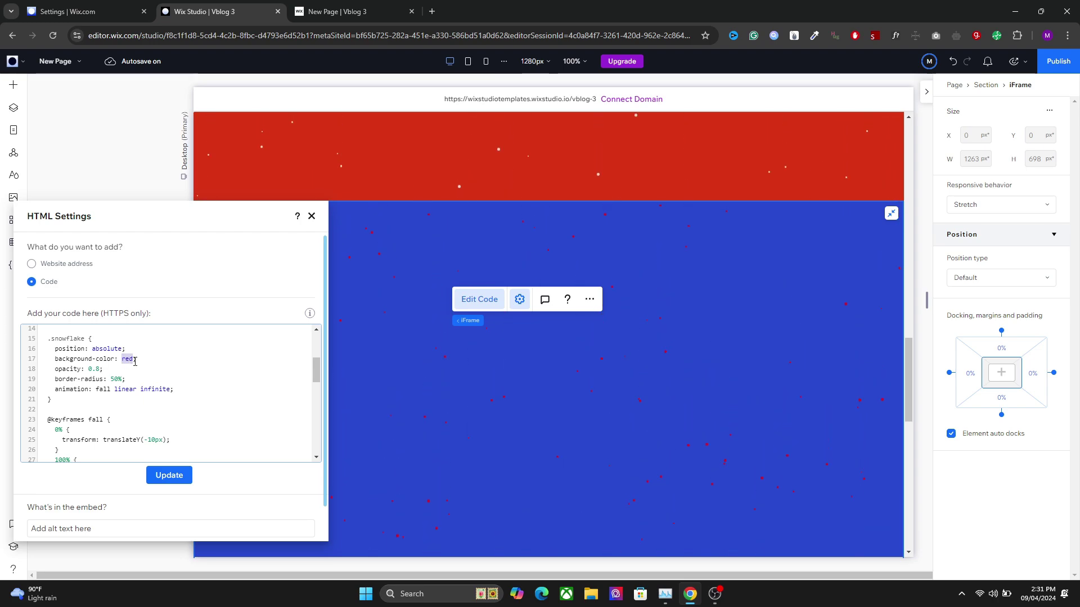
text(whit)
click(169, 476)
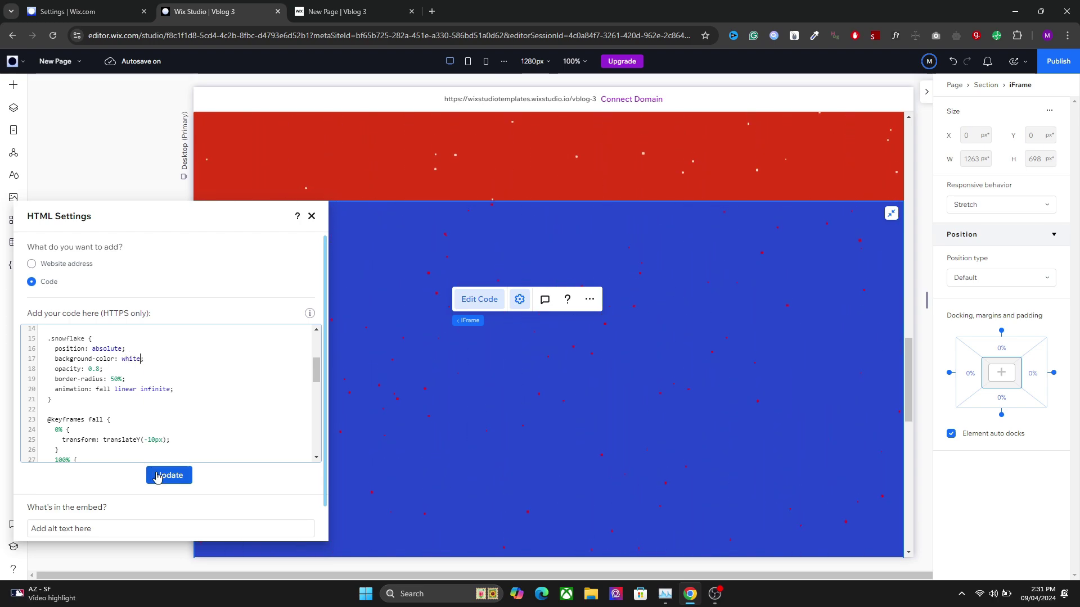
Change the snowflake opacity from 0.8 to 0.5 and apply the code.
click(155, 381)
text(;)
click(168, 476)
click(161, 372)
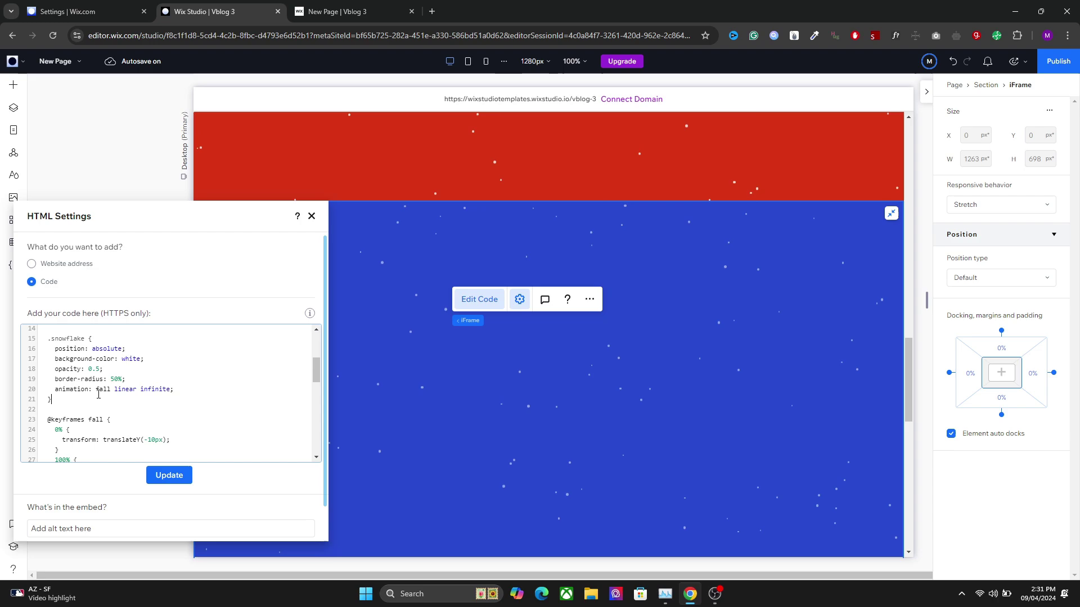
drag(317, 366, 310, 379)
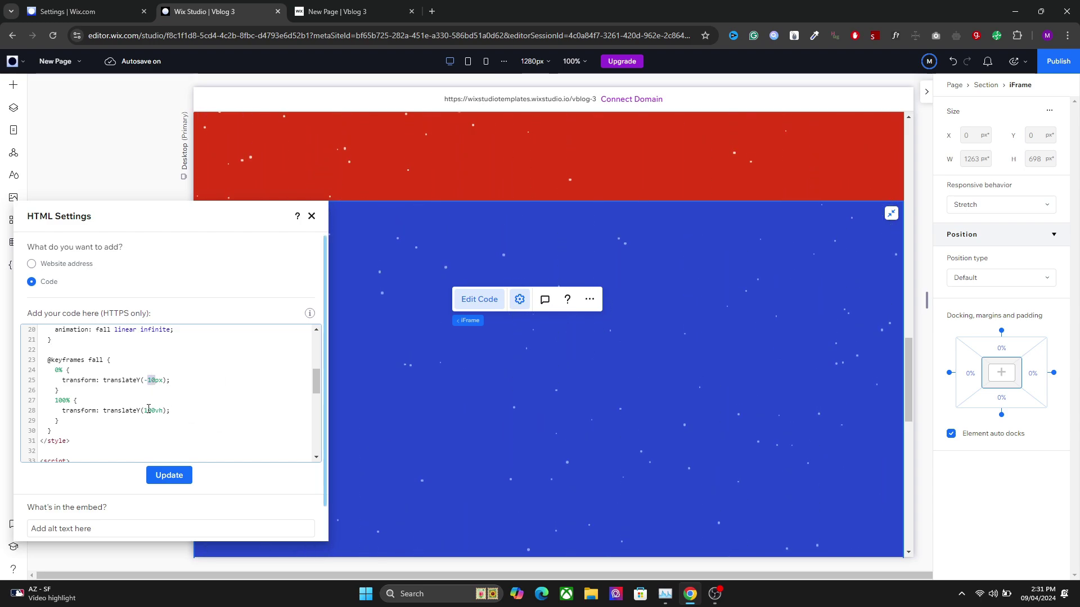
Shorten the fall keyframe distance from 100vh to 50vh and preview it.
drag(144, 410, 157, 411)
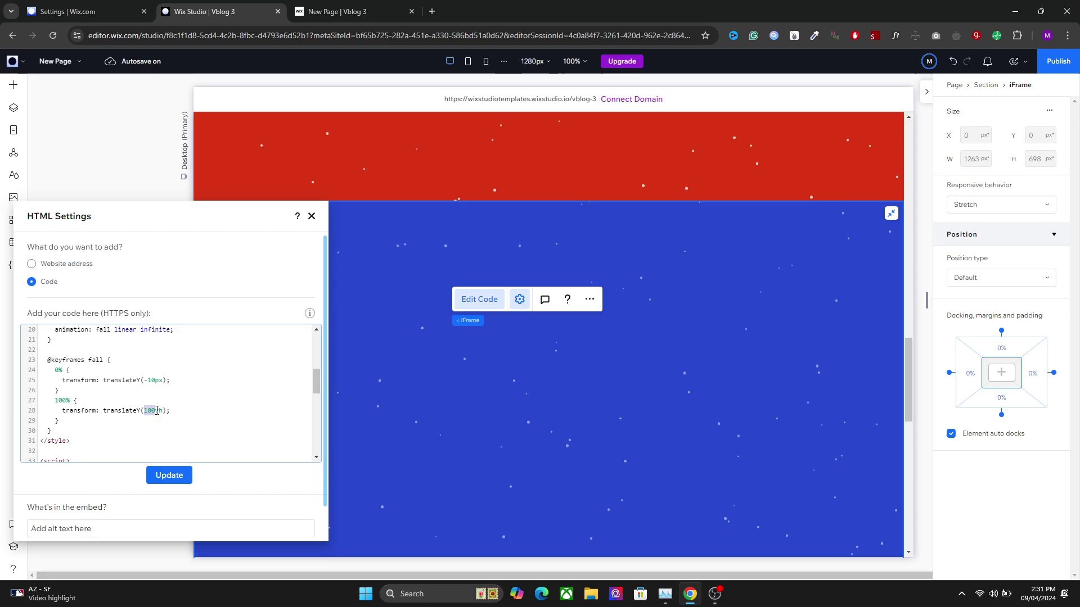
text(50vh)
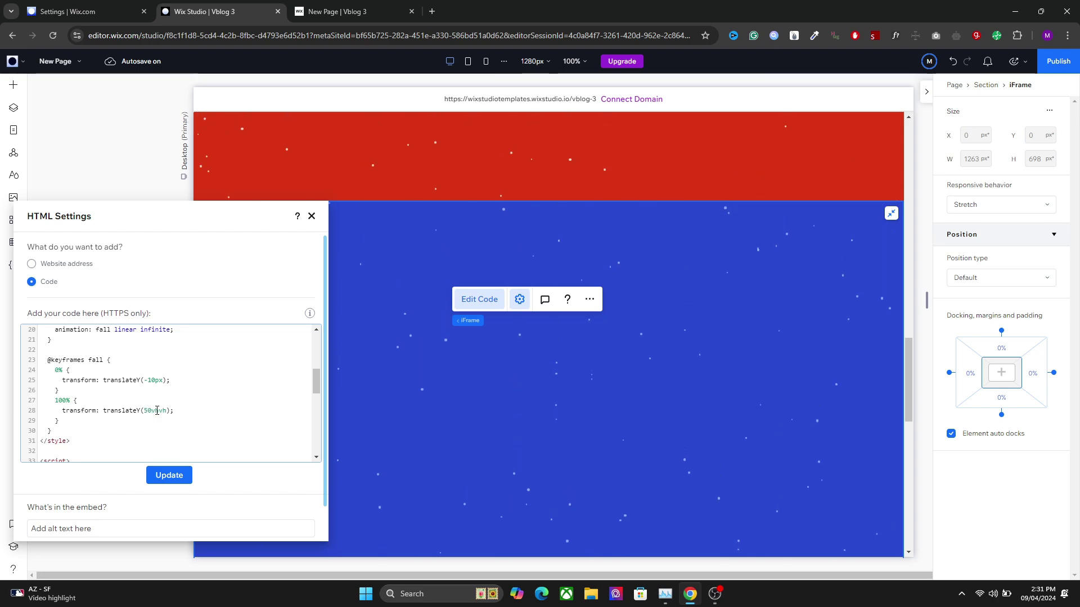
drag(157, 415, 167, 416)
key(BackSpace)
click(169, 475)
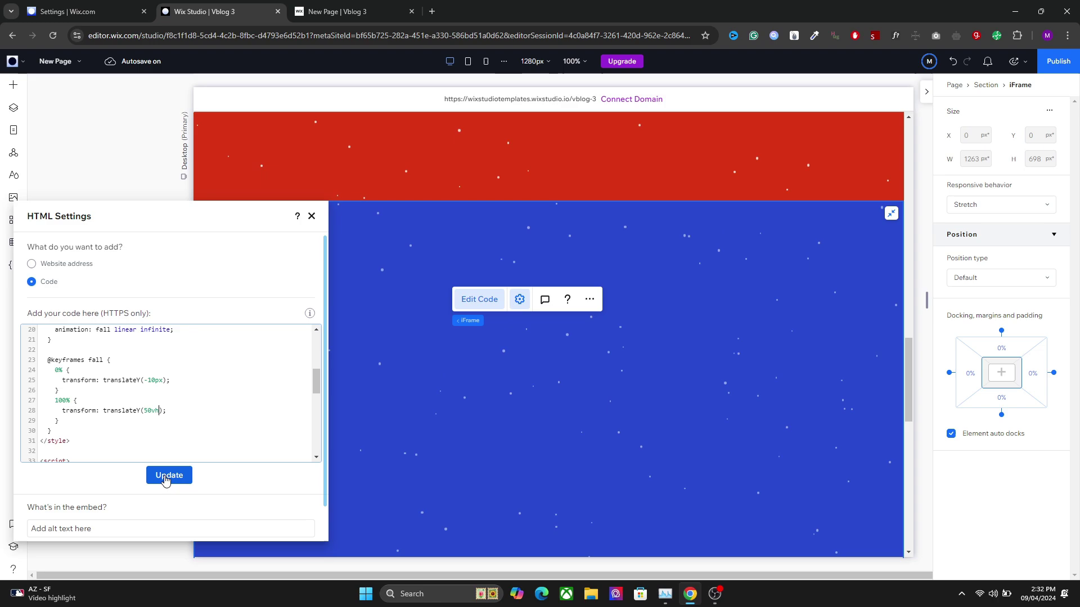
click(194, 349)
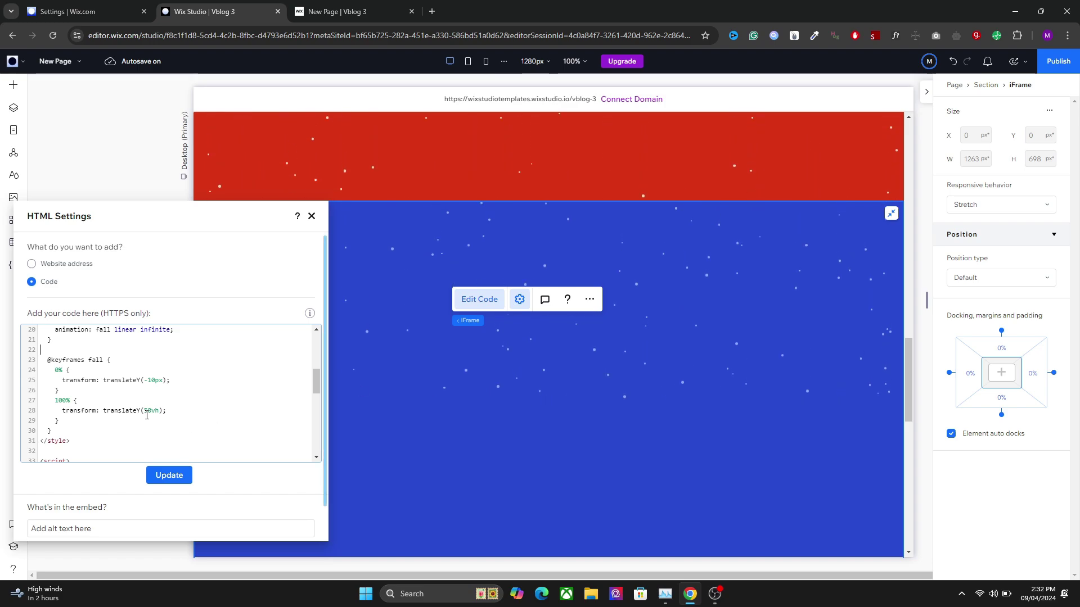
Restore the fall distance to 100vh and apply it.
drag(146, 414, 153, 415)
text(100)
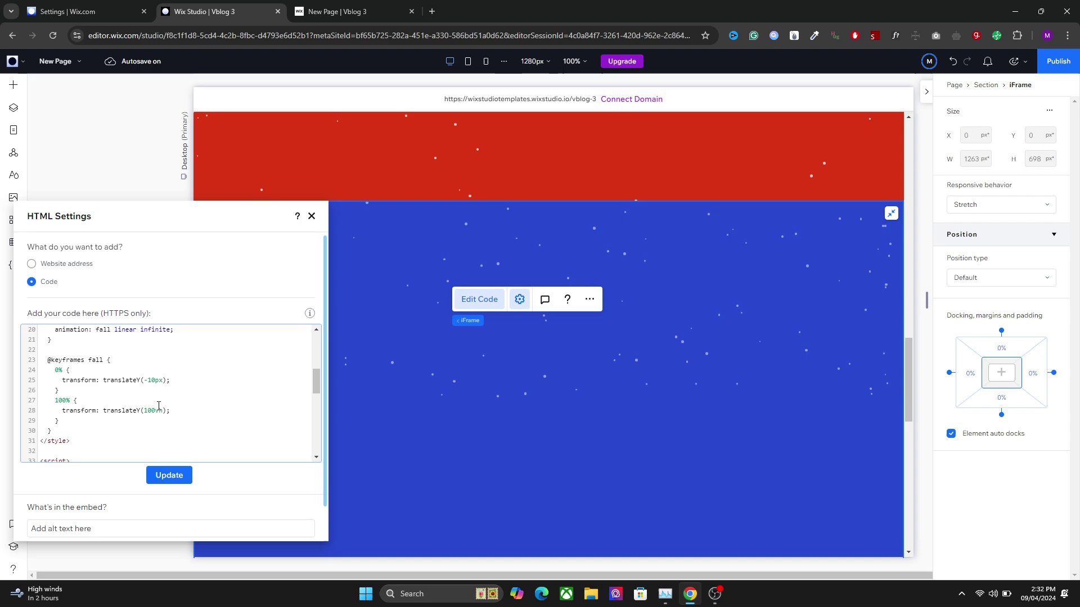
click(187, 477)
Raise snowflakeCount from 100 to 300 and preview it.
scroll(313, 357, down, 3)
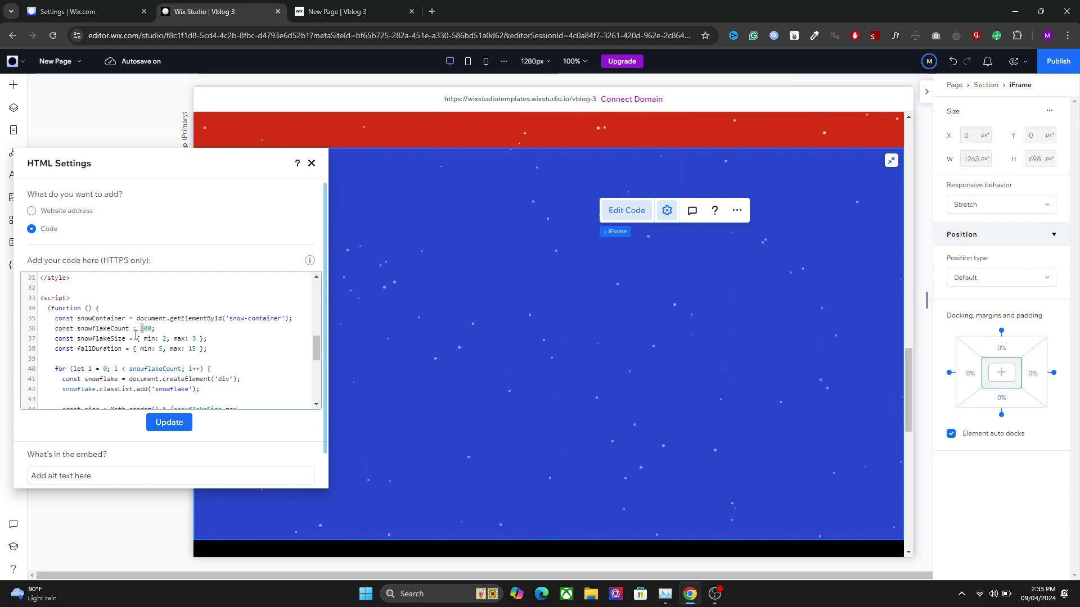
text(3)
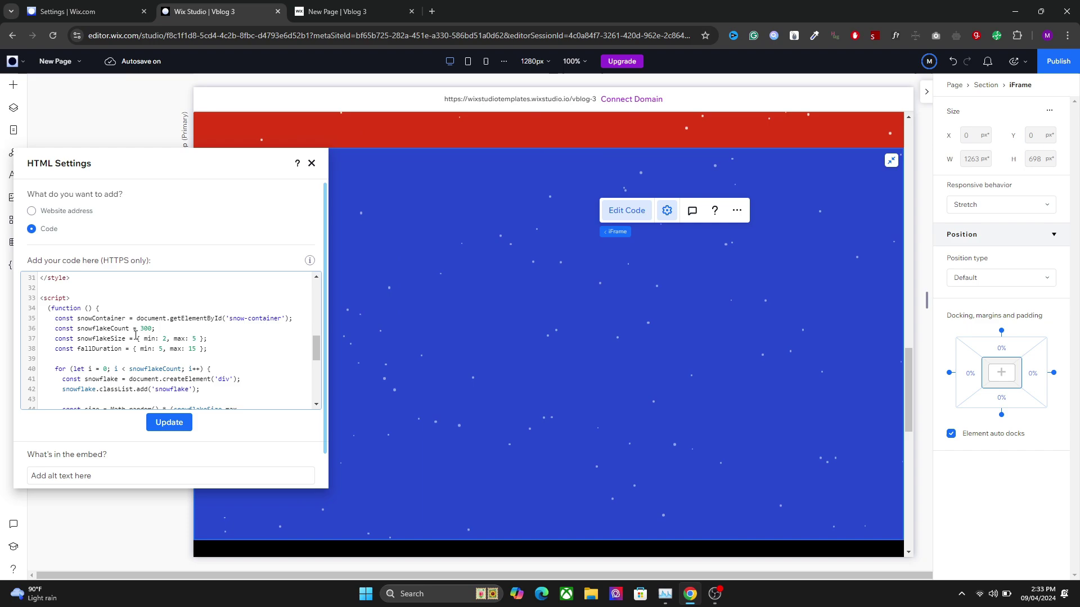
click(172, 423)
click(179, 321)
Set snowflakeCount back to 100 and apply it.
drag(145, 329, 141, 331)
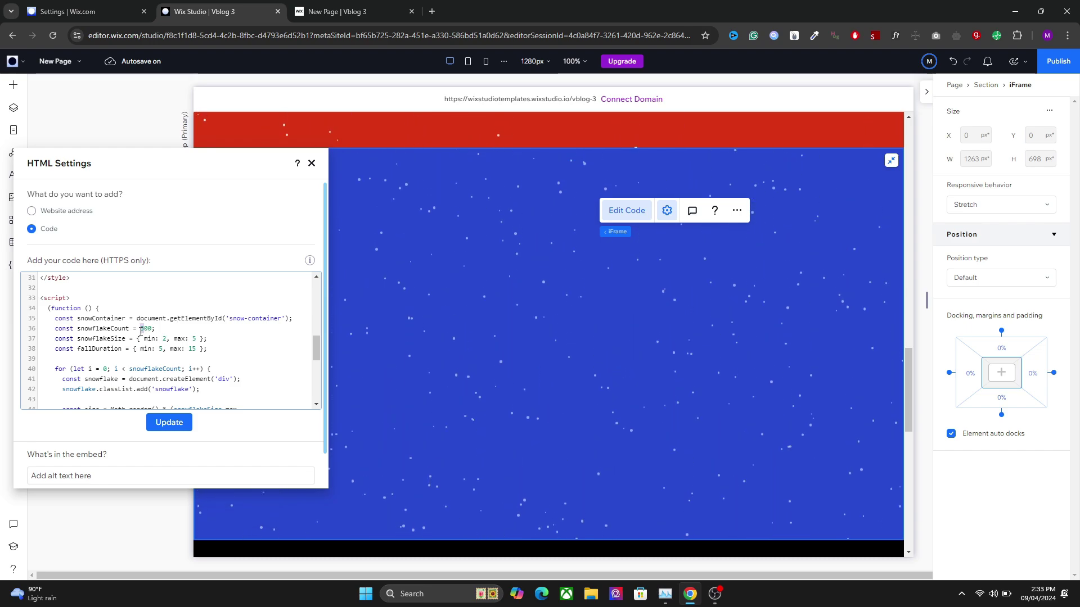
text(1)
click(170, 423)
click(167, 318)
Raise the maximum snowflake size from 5 to 30 and preview the larger flakes.
double_click(194, 338)
text(10)
click(166, 423)
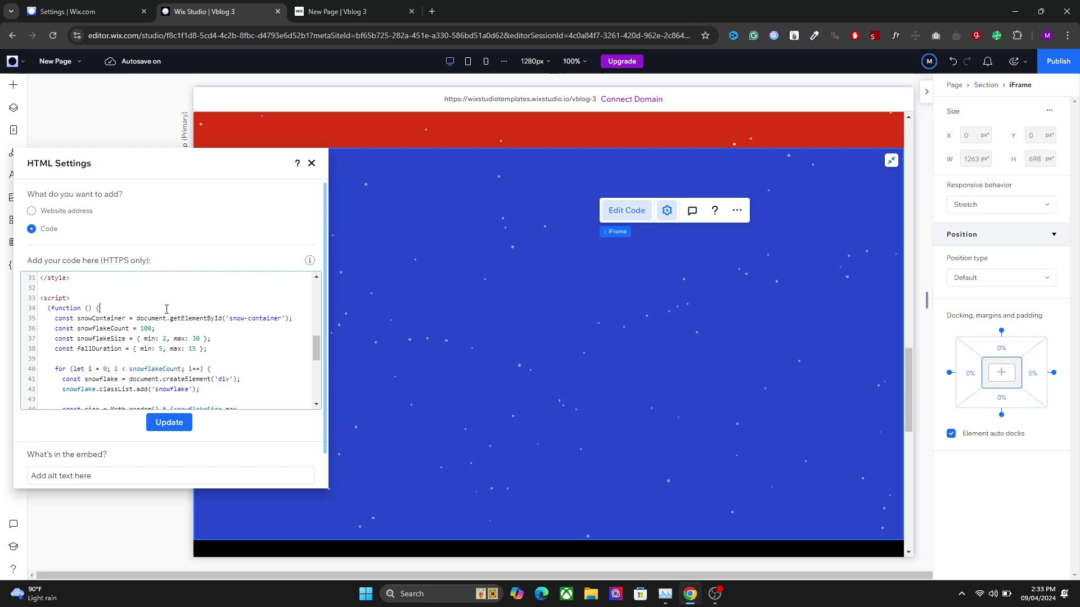
Set the maximum snowflake size back to 5 and apply it.
click(193, 338)
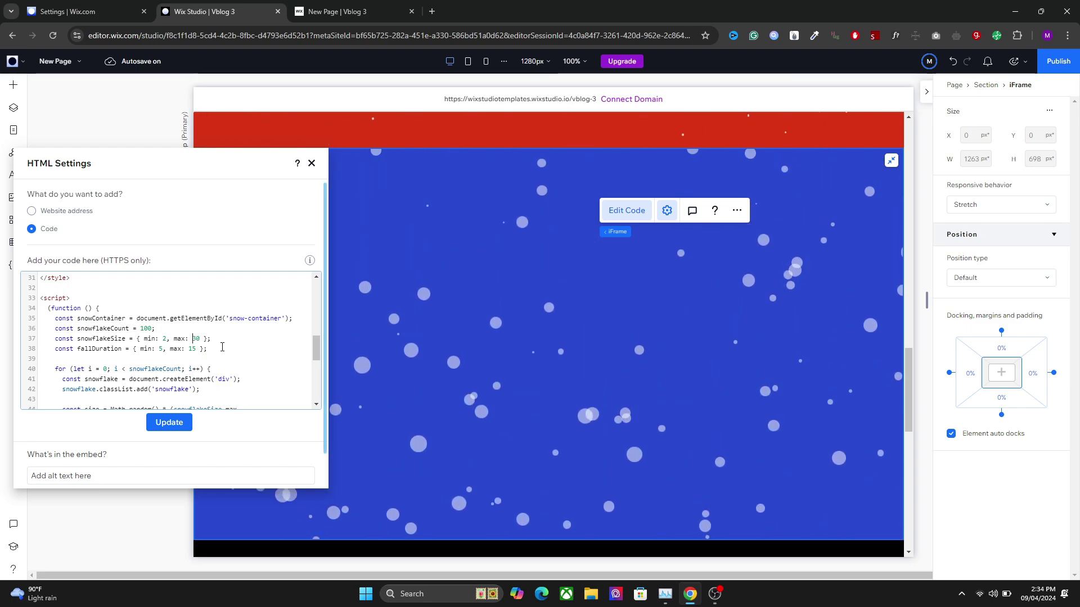
double_click(196, 339)
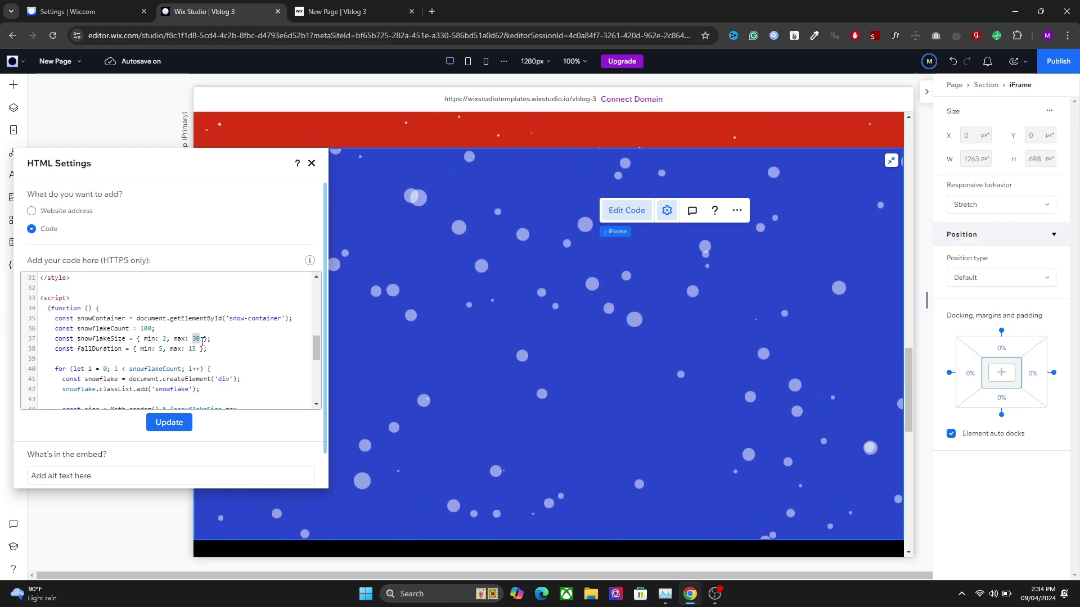
text(5)
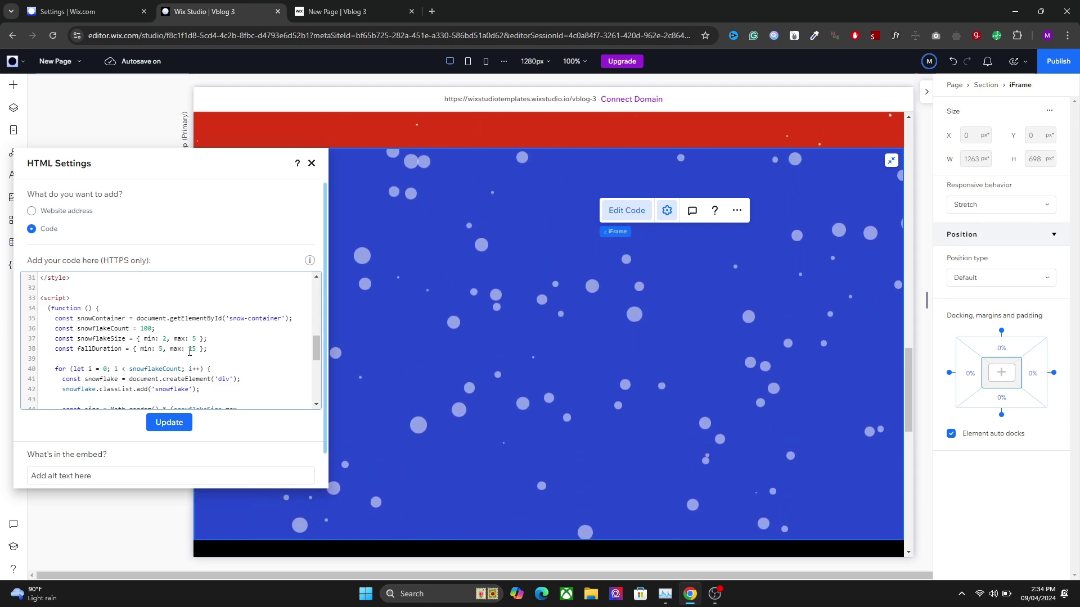
click(178, 421)
click(177, 319)
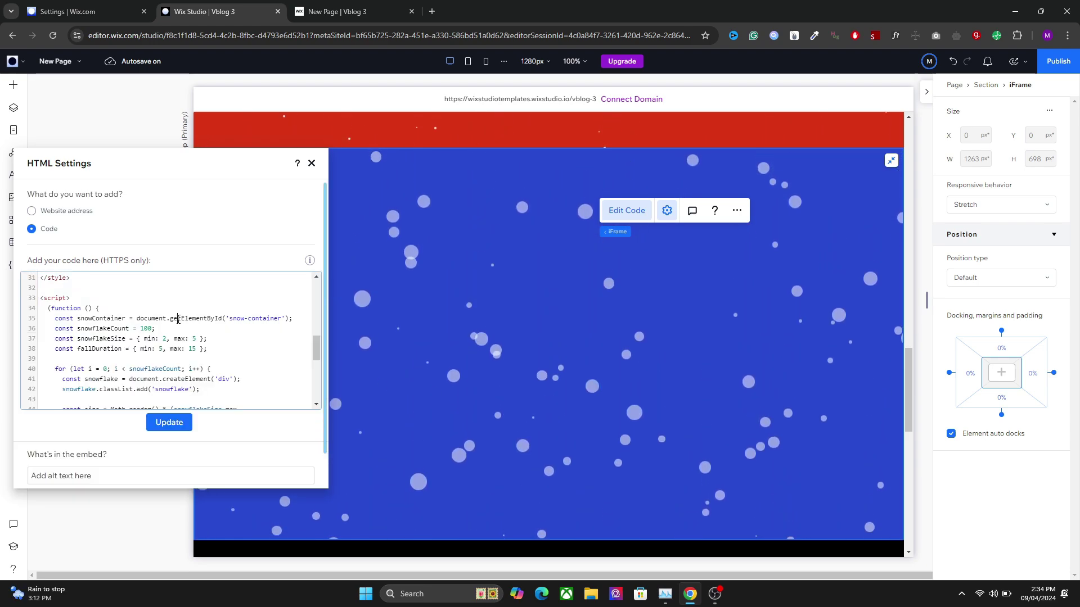
Try a 5-second maximum fall duration and preview it.
double_click(193, 349)
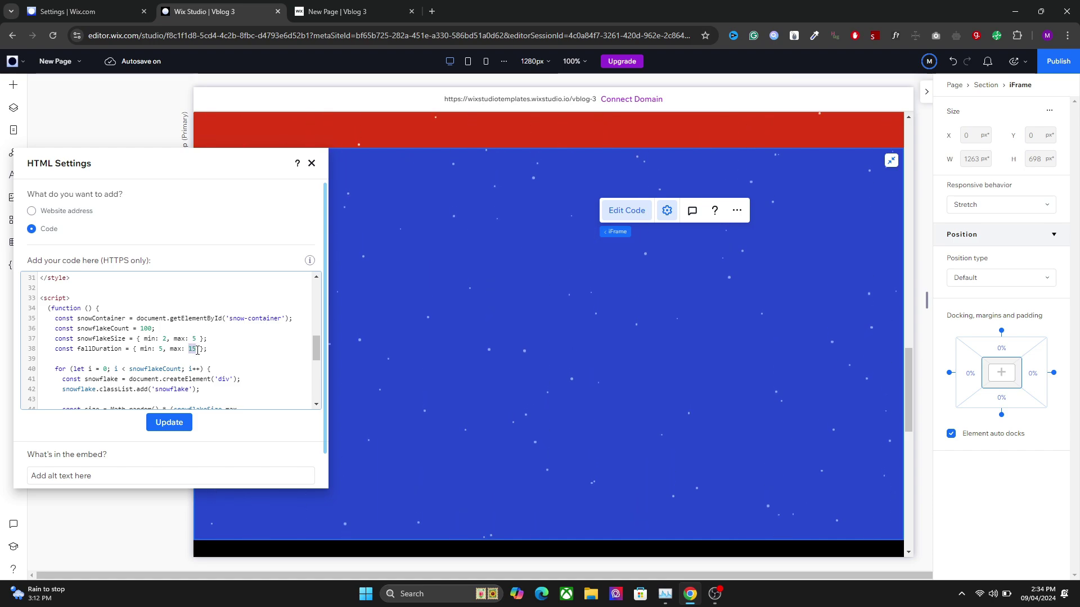
text(5)
click(169, 423)
Set the fall duration range to 5–20 seconds and apply it.
drag(158, 347, 164, 348)
text(5)
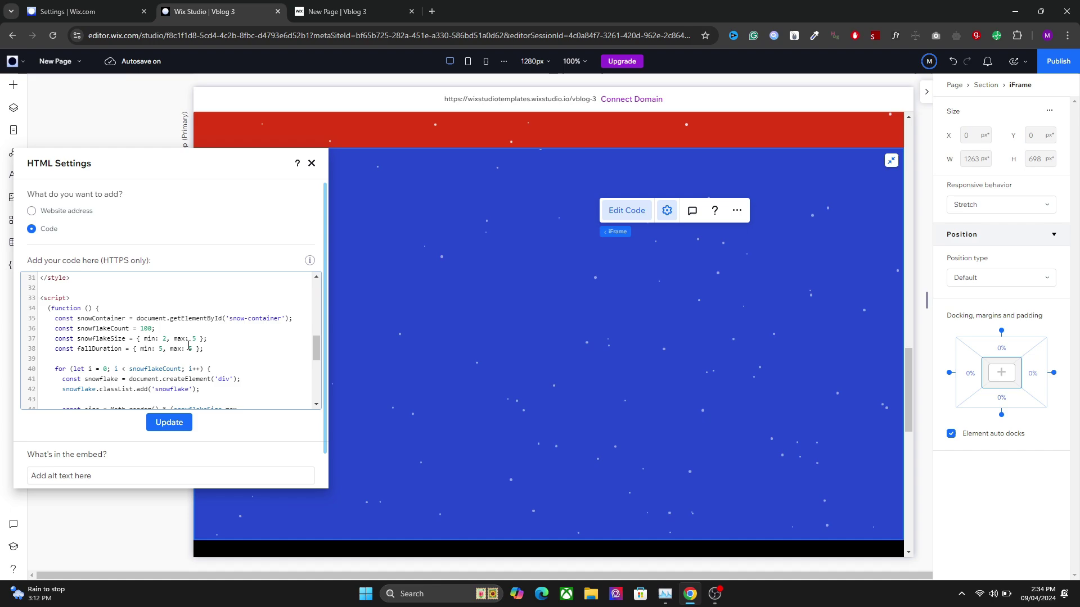
drag(187, 348, 194, 347)
text(20)
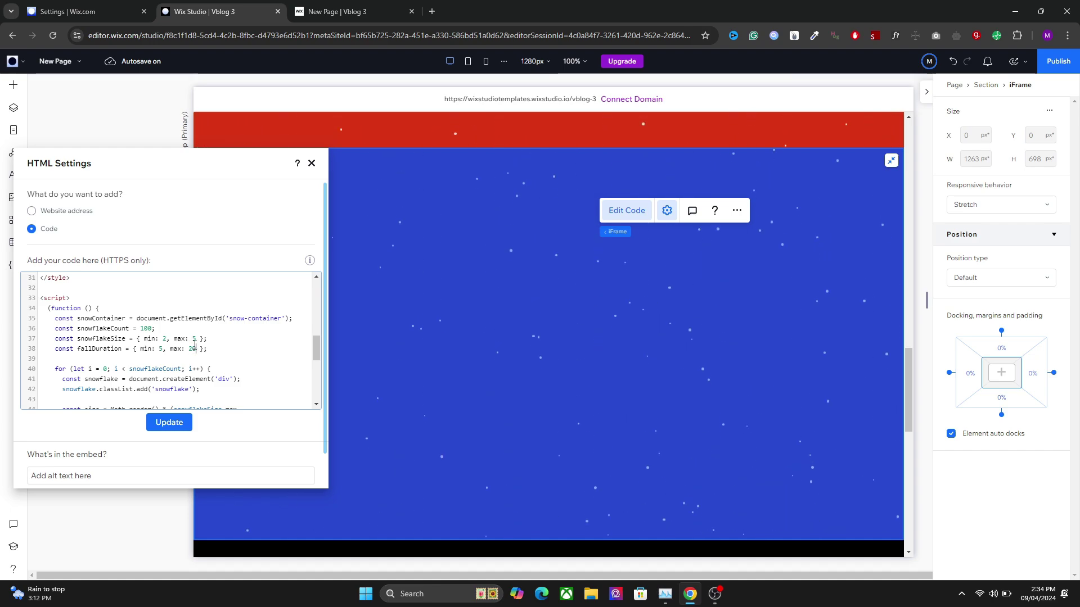
click(166, 422)
click(169, 281)
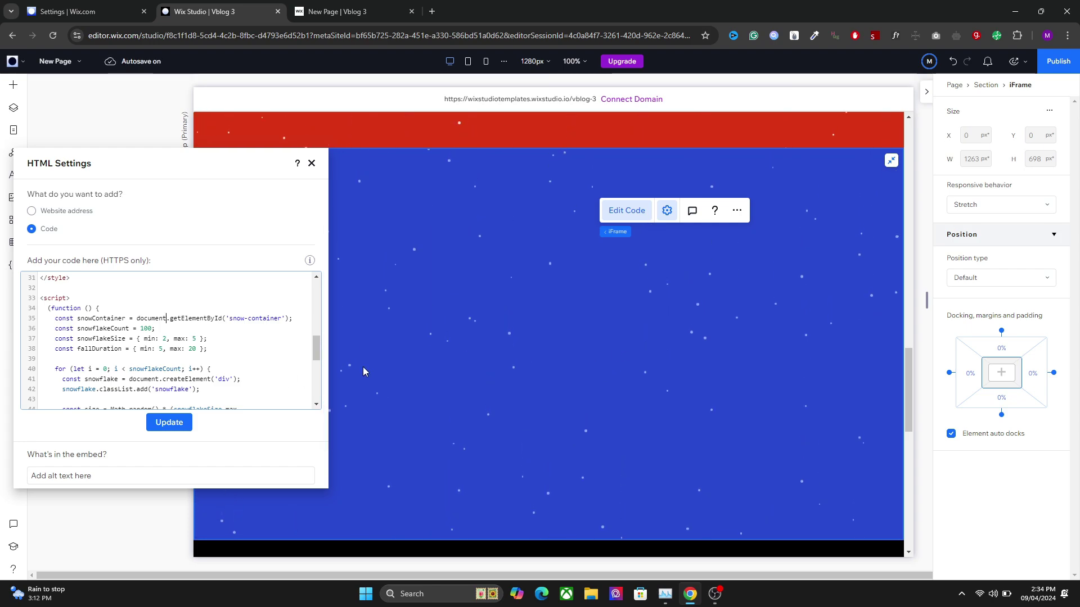
drag(316, 347, 316, 395)
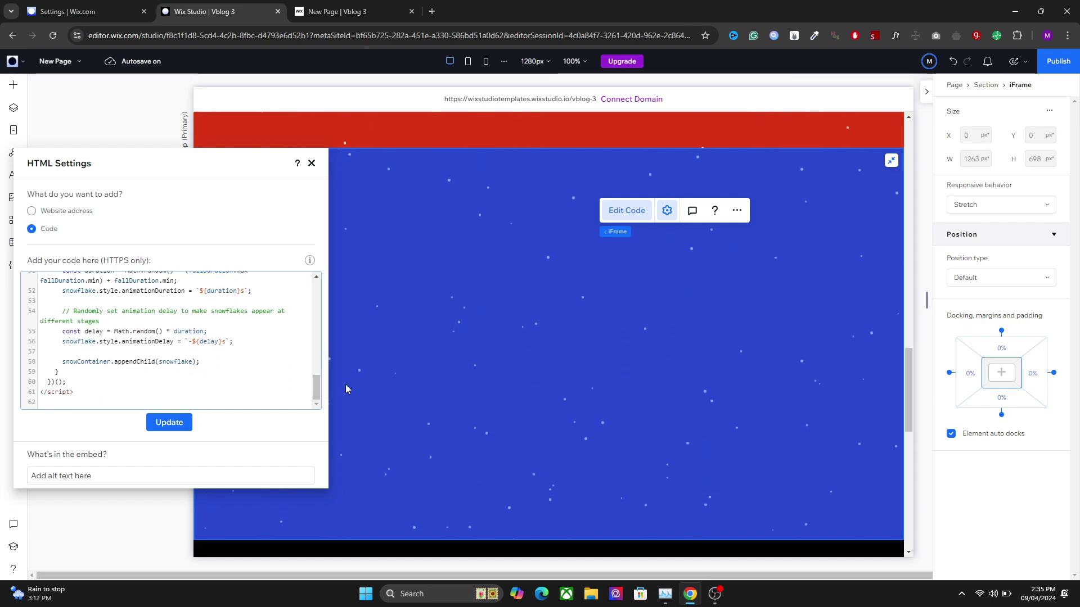
click(314, 363)
drag(315, 363, 325, 292)
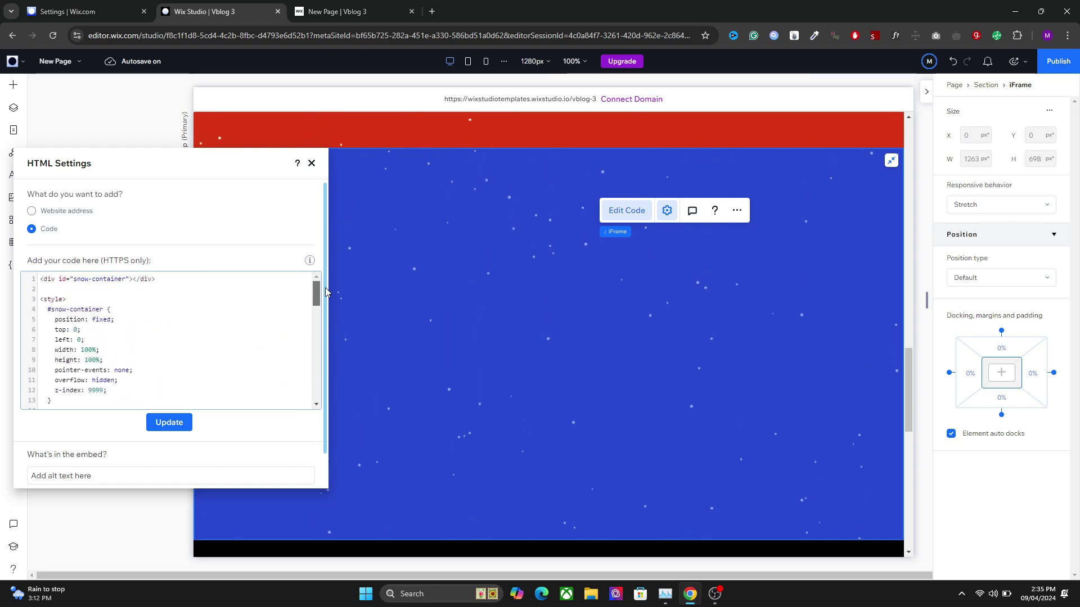